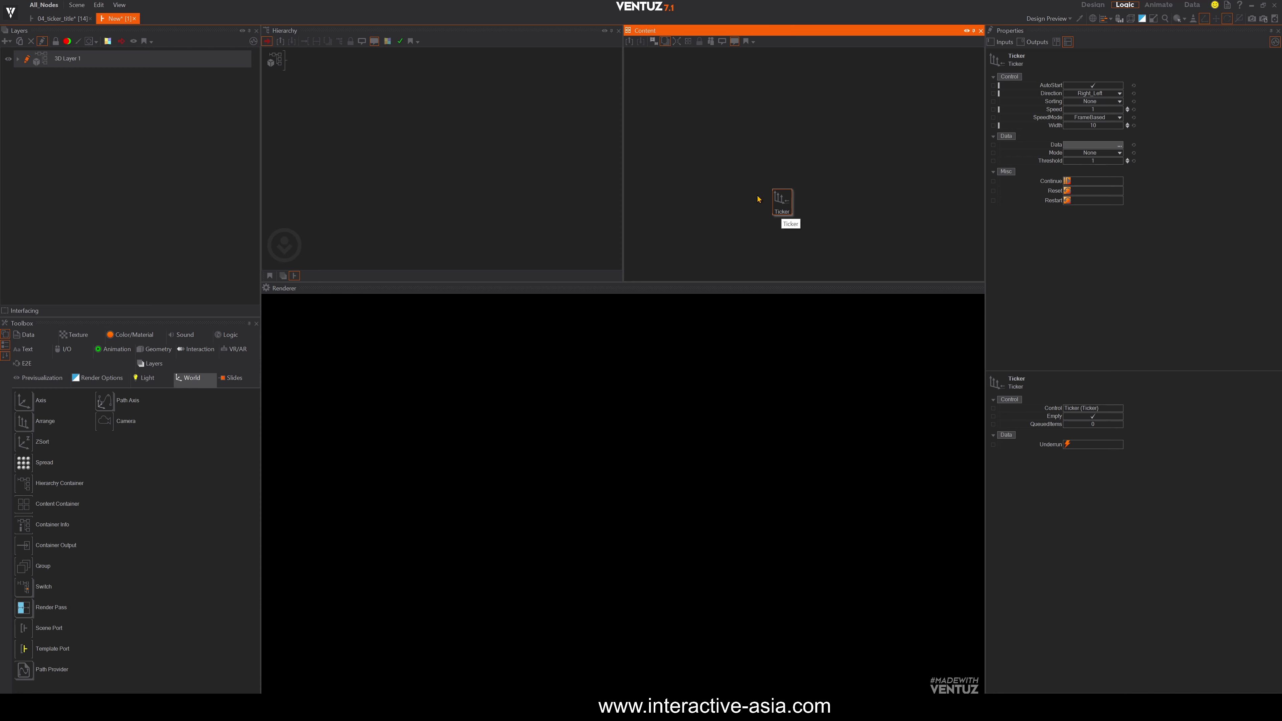
Add an Axis node to the 3D layer's hierarchy and place a Rectangle under it.
click(393, 152)
text(axi)
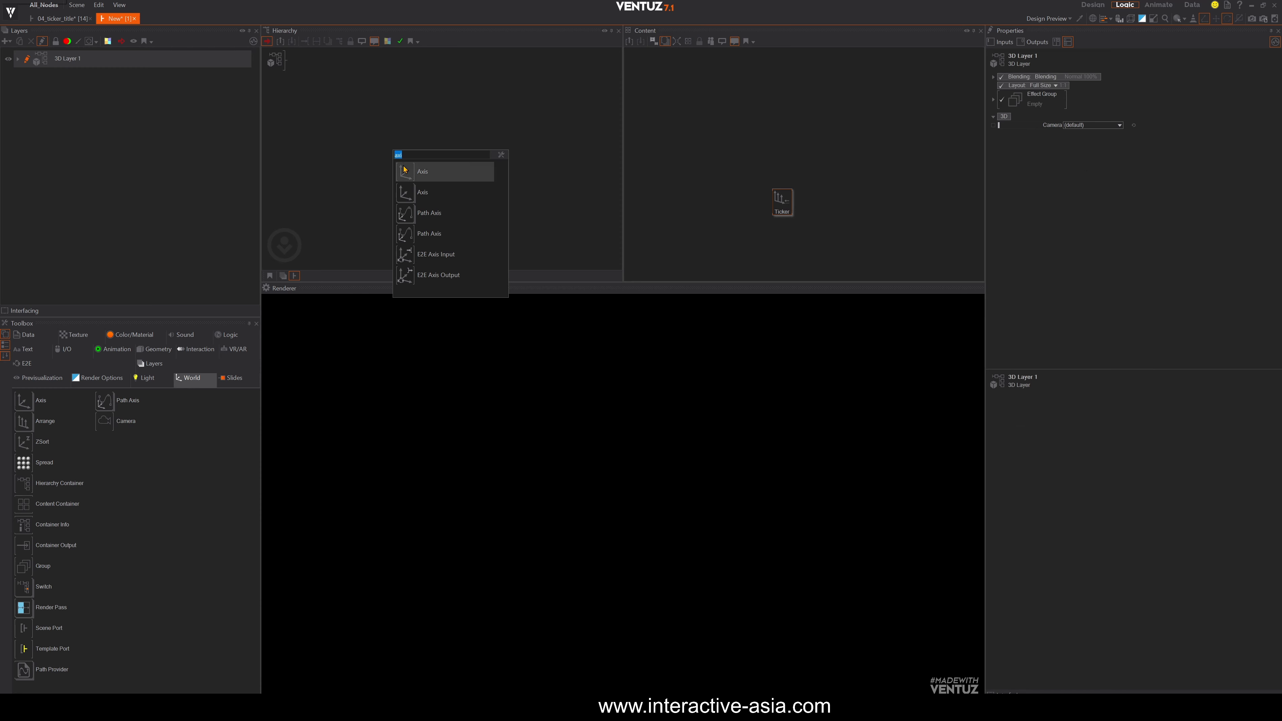
click(404, 170)
click(299, 61)
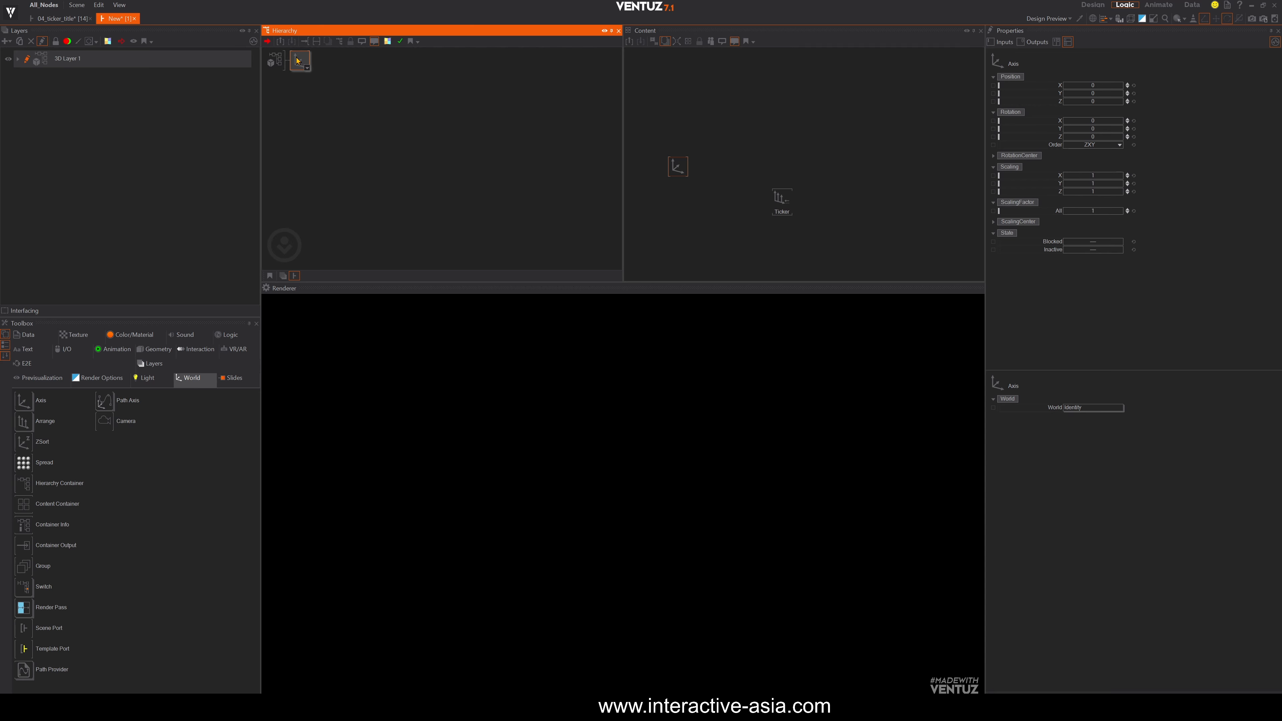
double_click(306, 114)
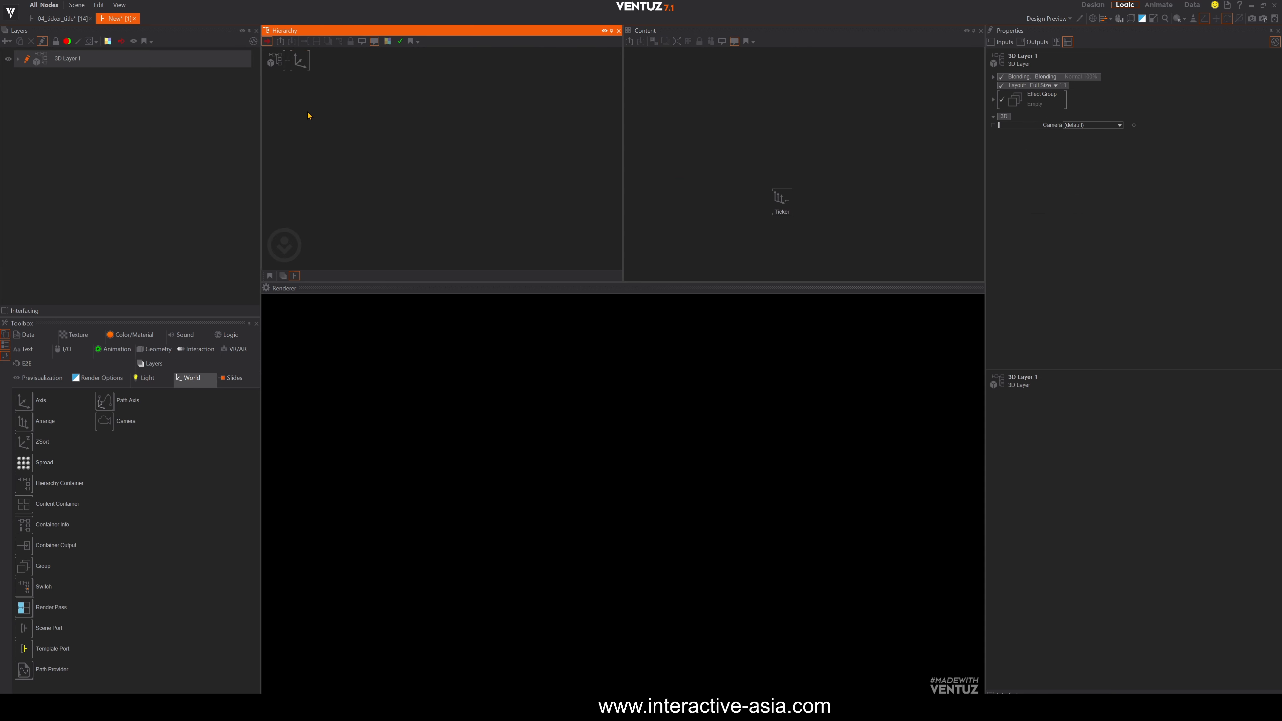
text(rect)
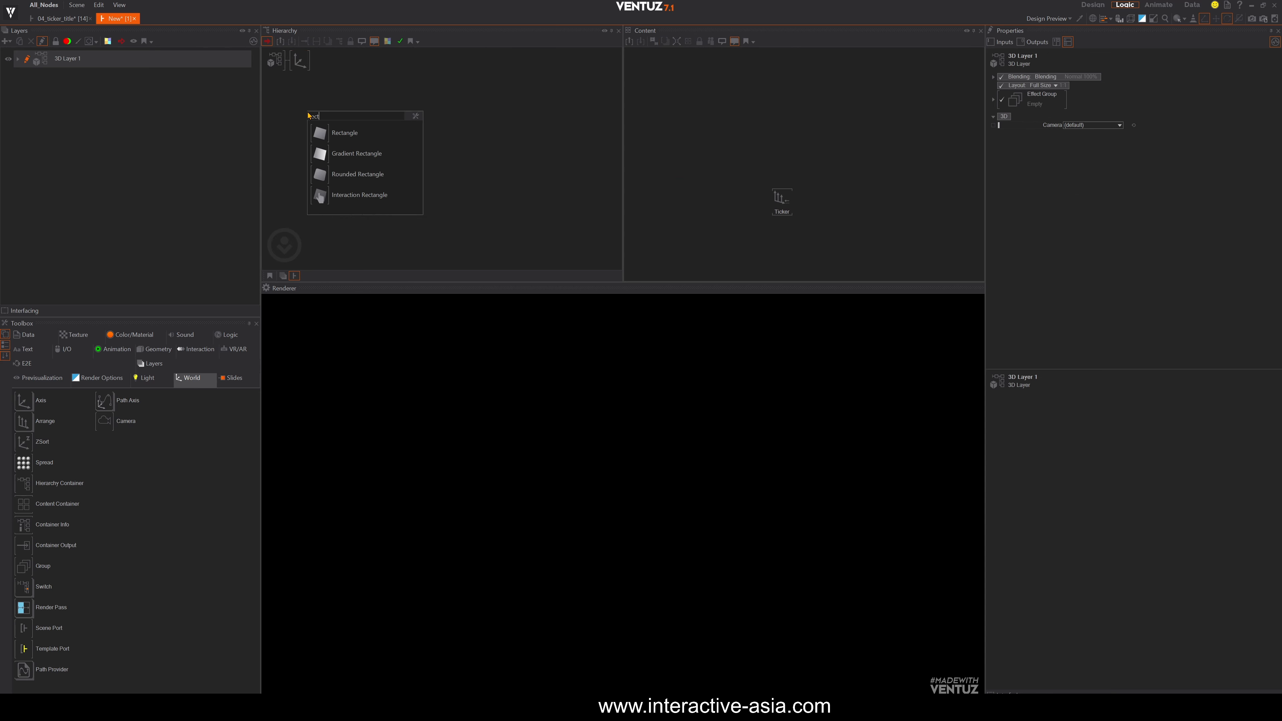
key(Return)
Insert a Color Solid material between the axis and the rectangle and set its base color to dark blue (3, 22, 128).
double_click(332, 108)
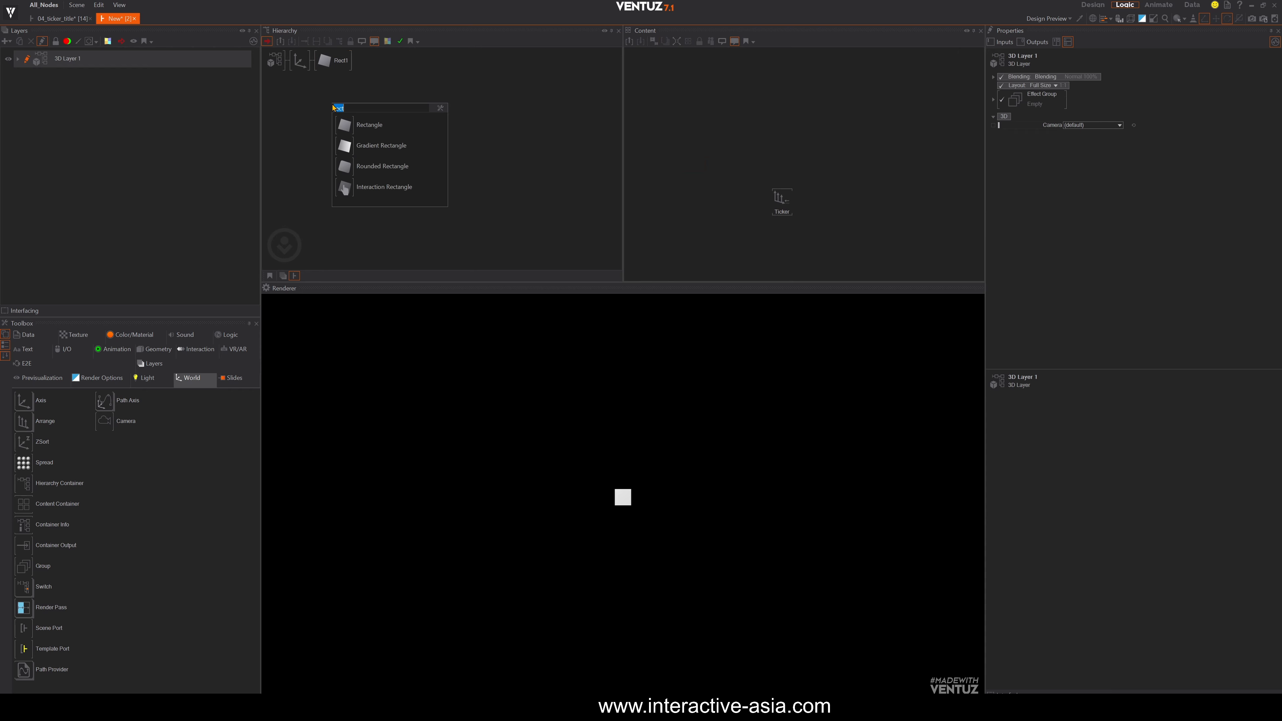
text(color)
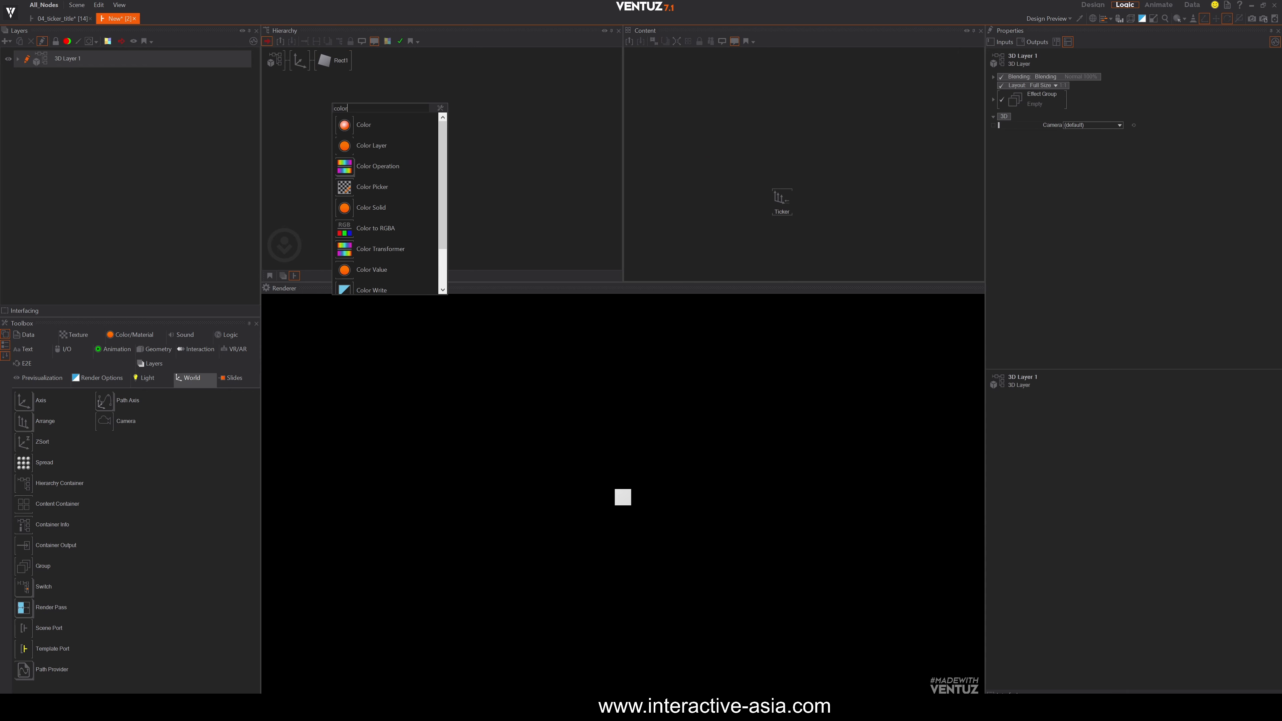
drag(346, 208, 321, 65)
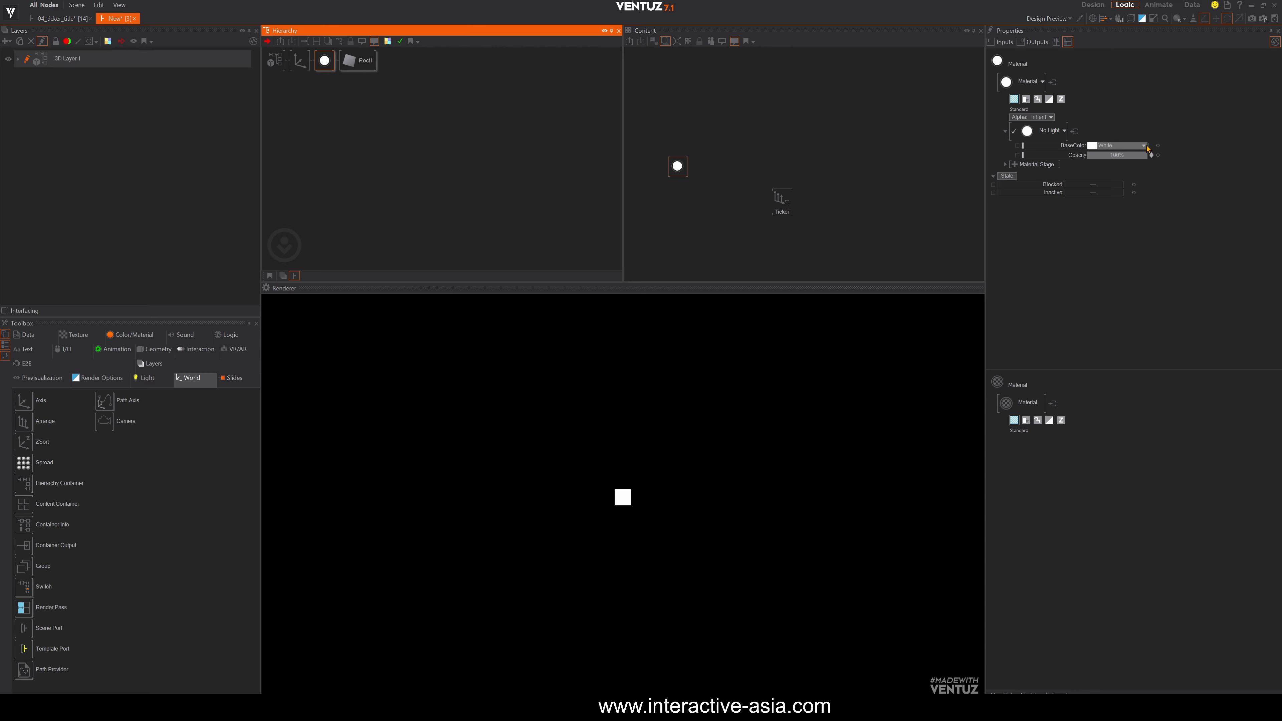
click(1132, 146)
drag(1135, 178, 1139, 188)
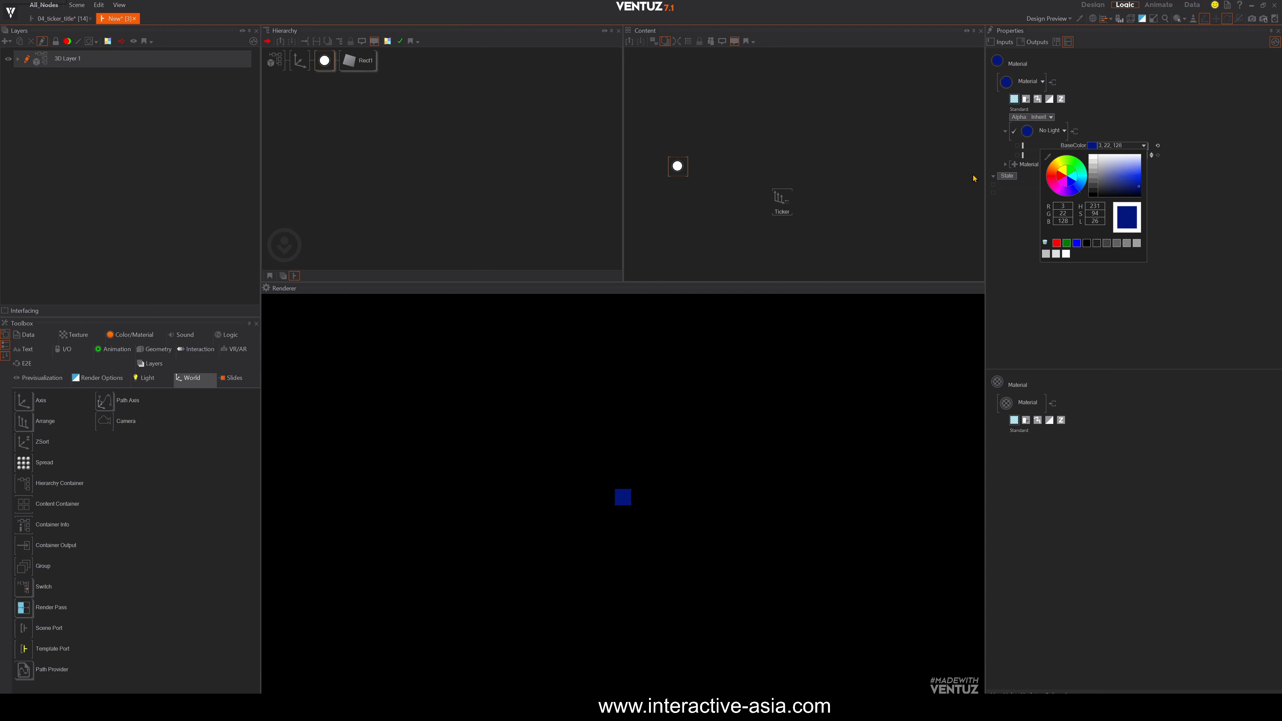
click(366, 104)
Resize the rectangle into a full-width bar and lower its axis along Y to near the bottom of the frame.
click(359, 61)
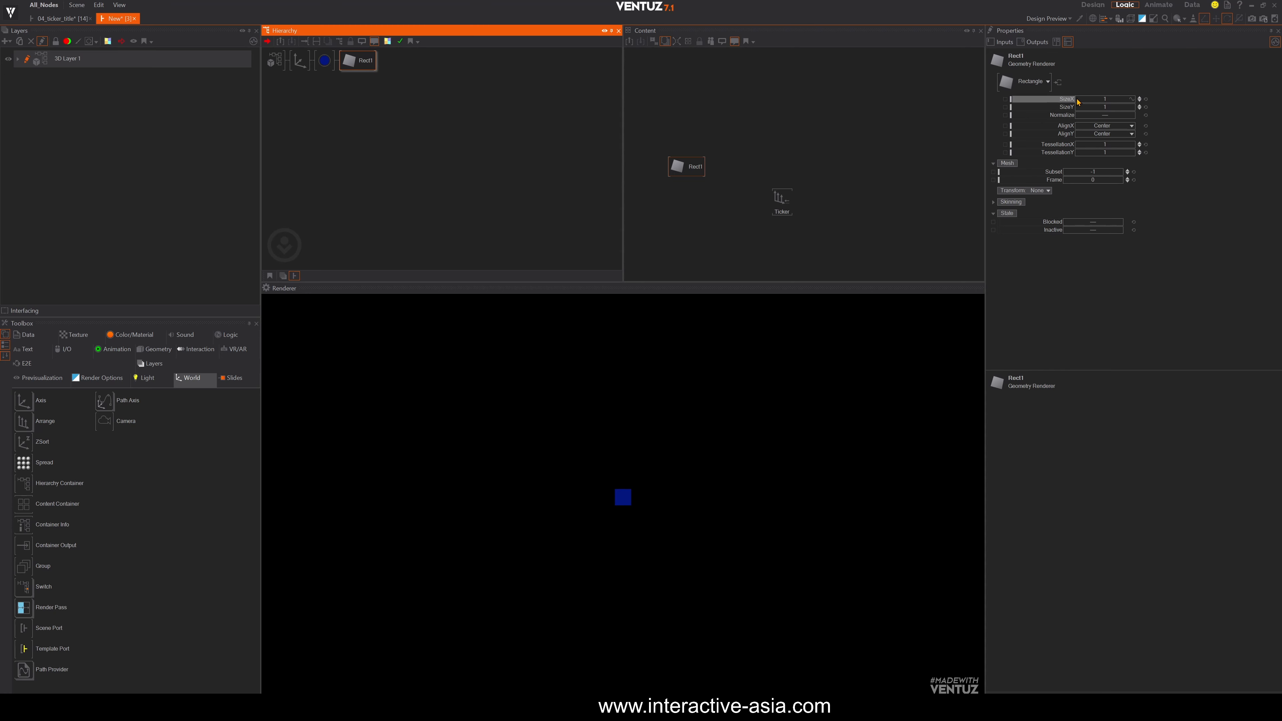
drag(1077, 101, 1051, 94)
click(300, 60)
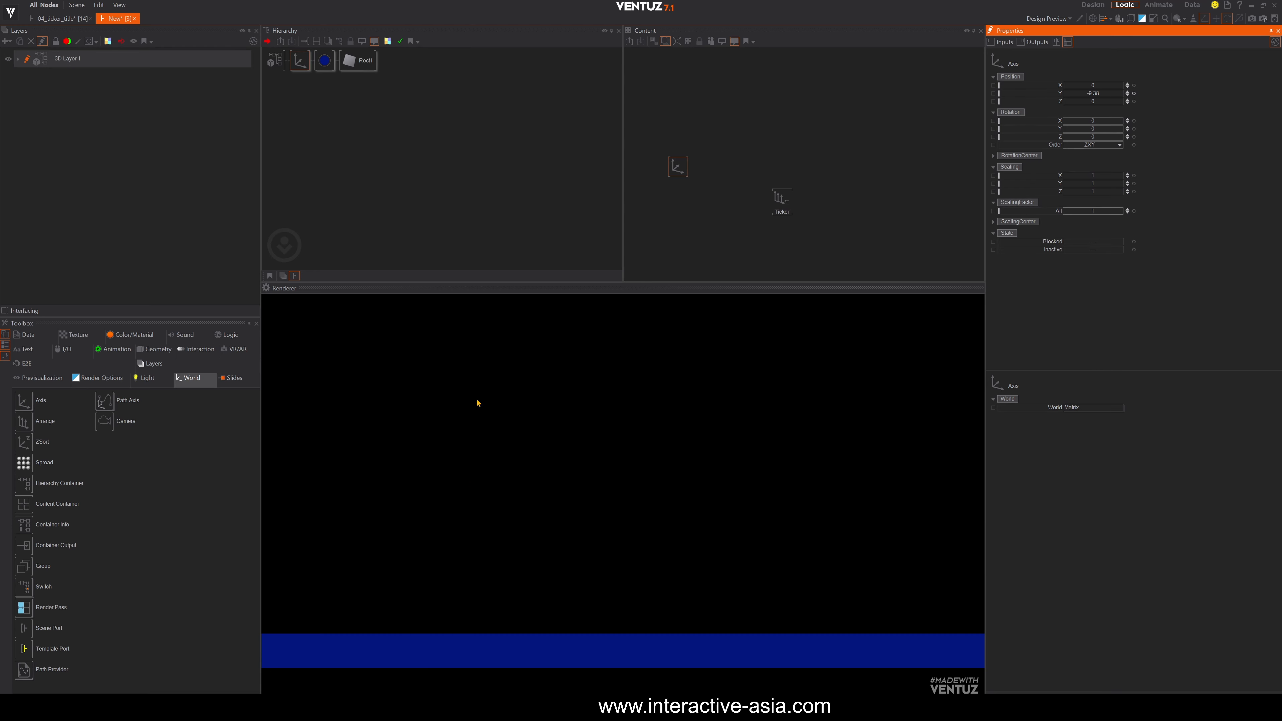
Add a second Axis node as a child of the first axis, below the blue material.
click(347, 140)
text(ax)
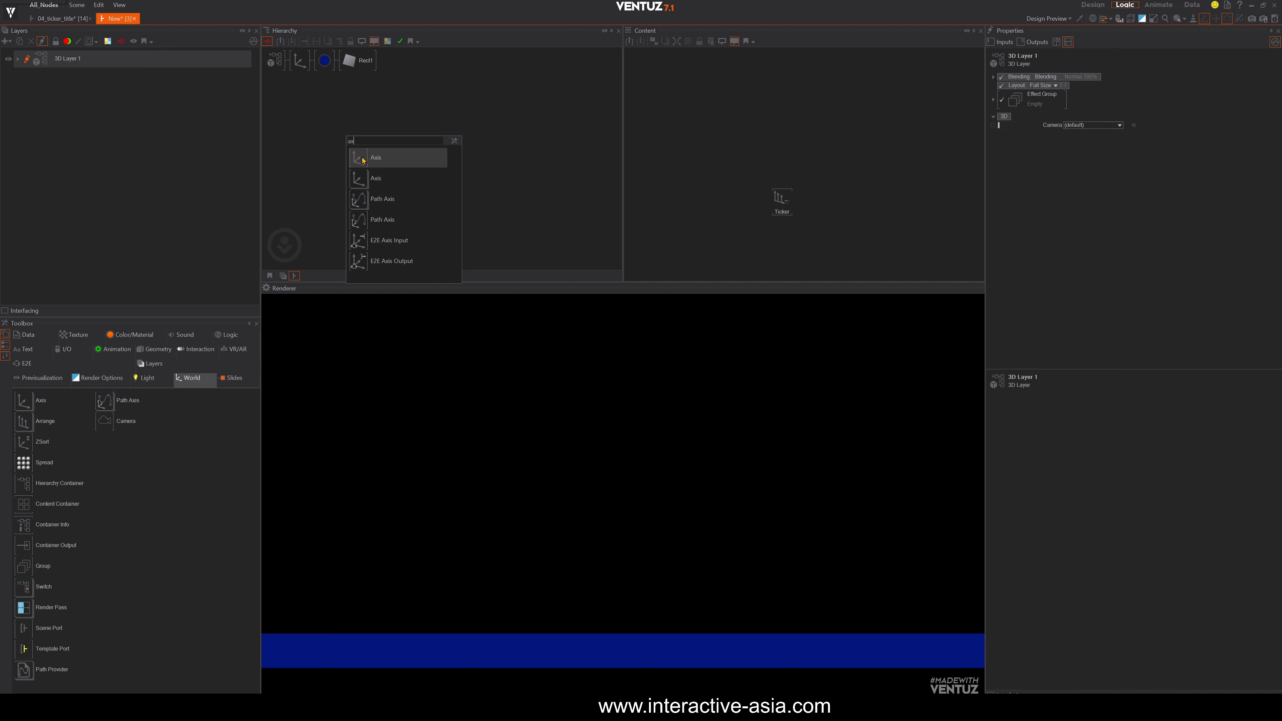
click(375, 157)
click(321, 67)
Copy the blue material under the second axis and reset the copy's base color to white.
double_click(344, 136)
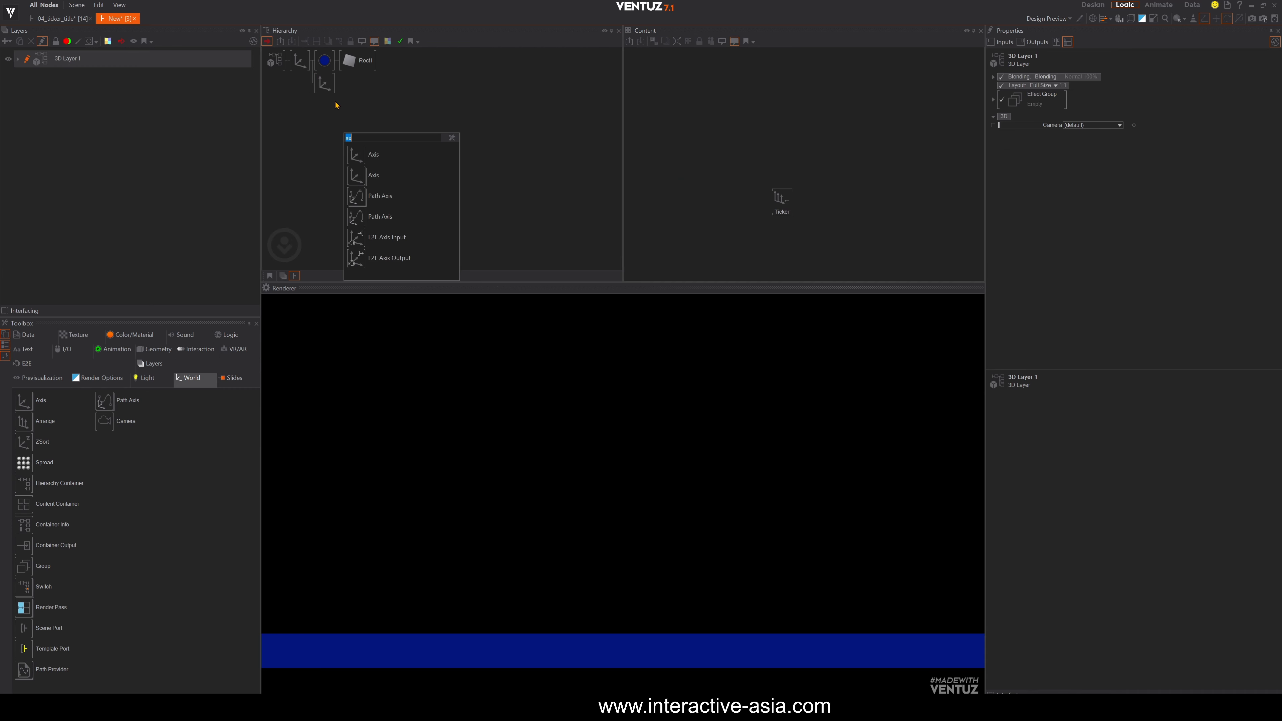
drag(326, 62, 349, 84)
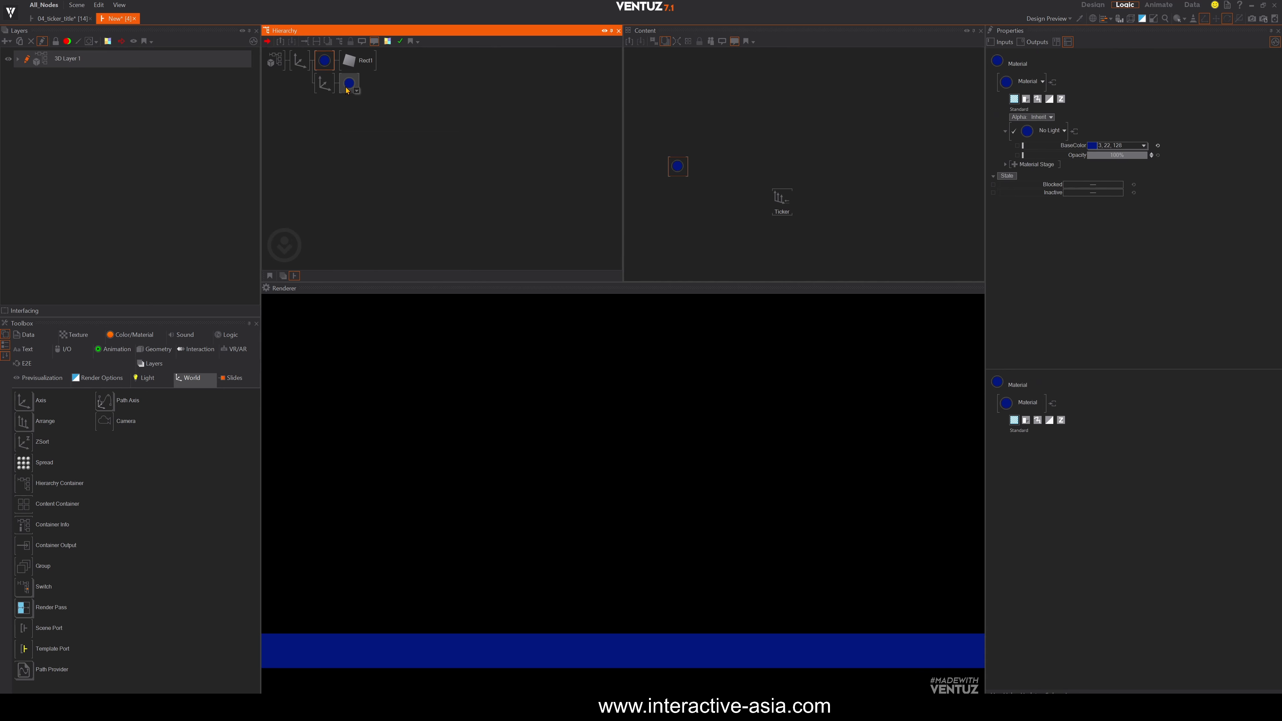
click(1159, 146)
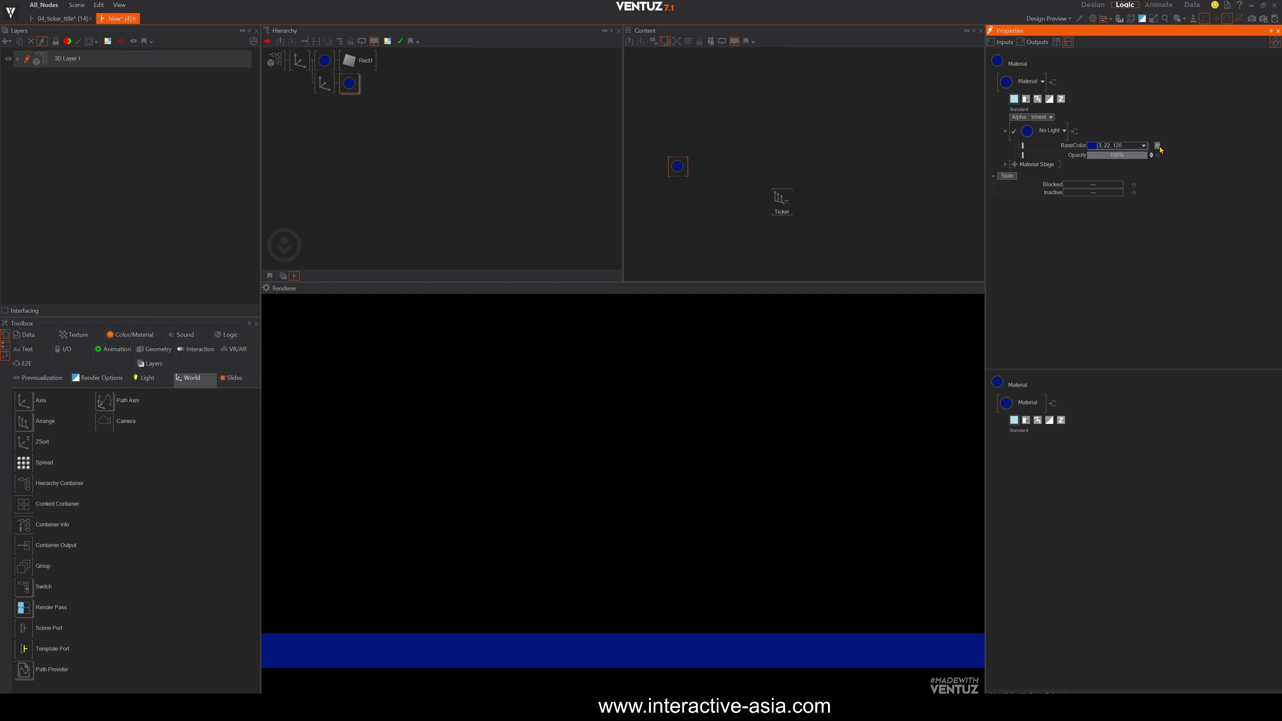
click(1157, 145)
Add a Text 2D node under the white material in the hierarchy.
double_click(543, 160)
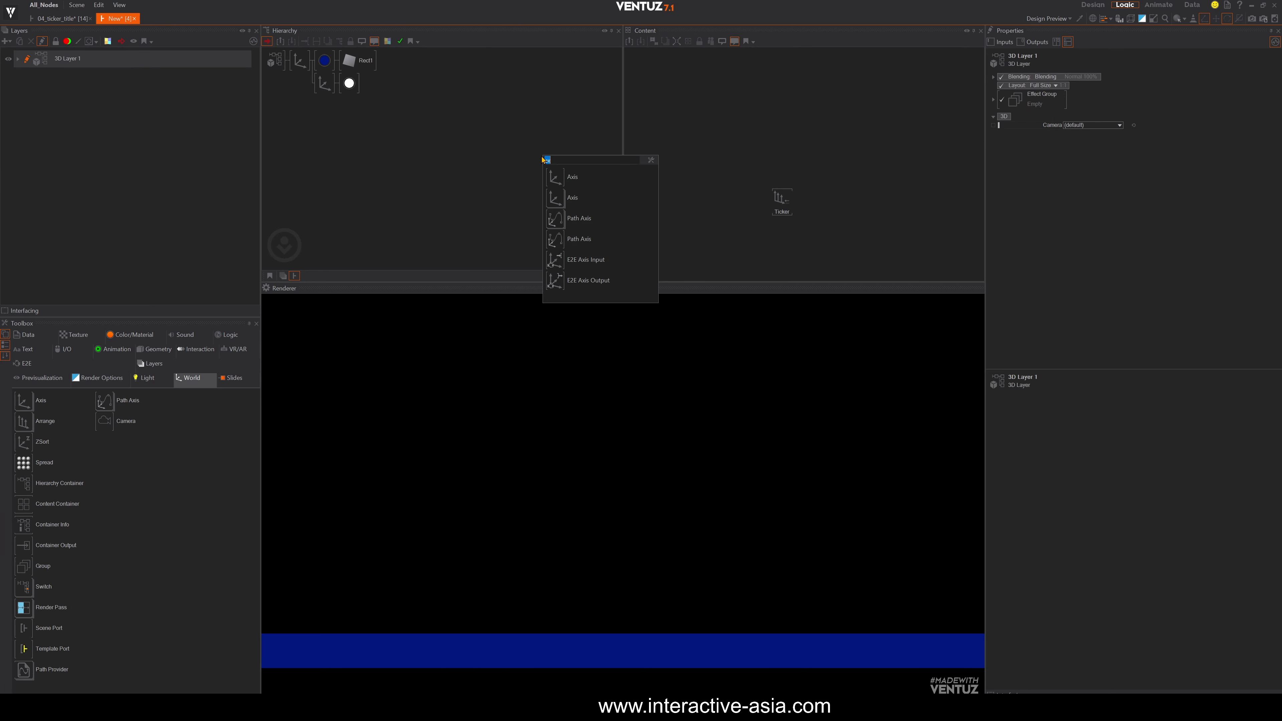
text(text)
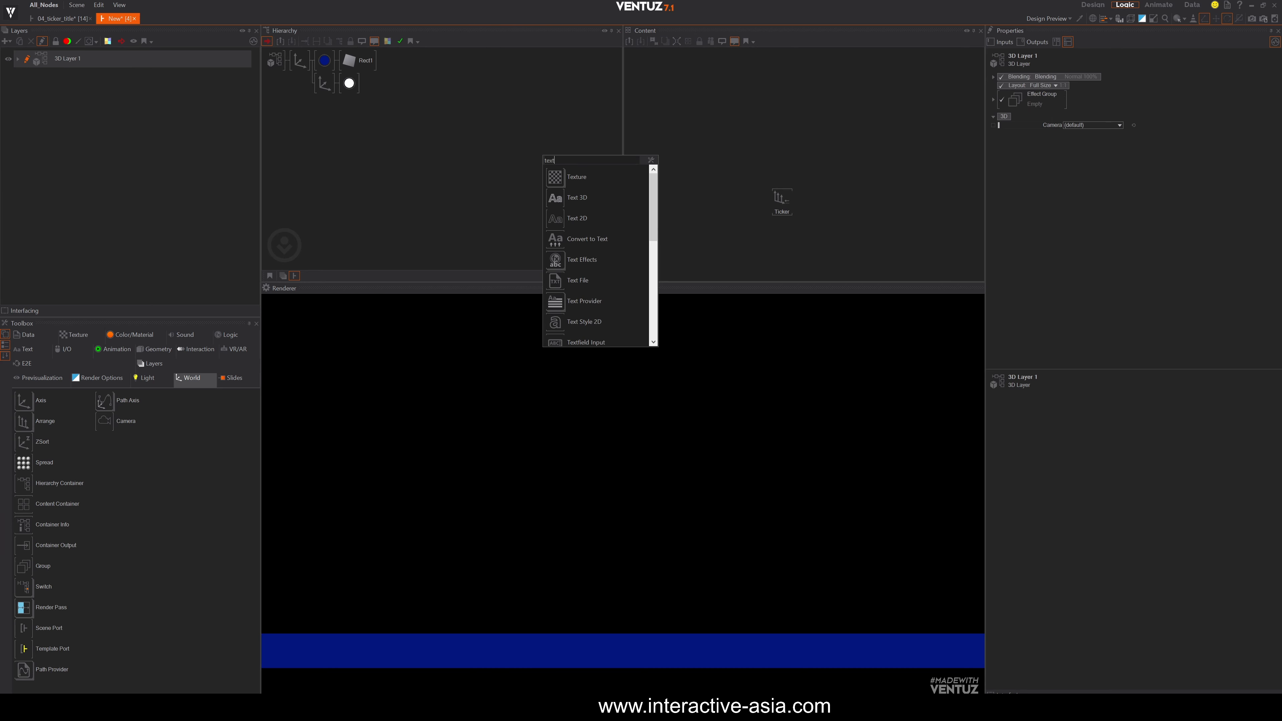
key(Down)
key(Down)
key(Return)
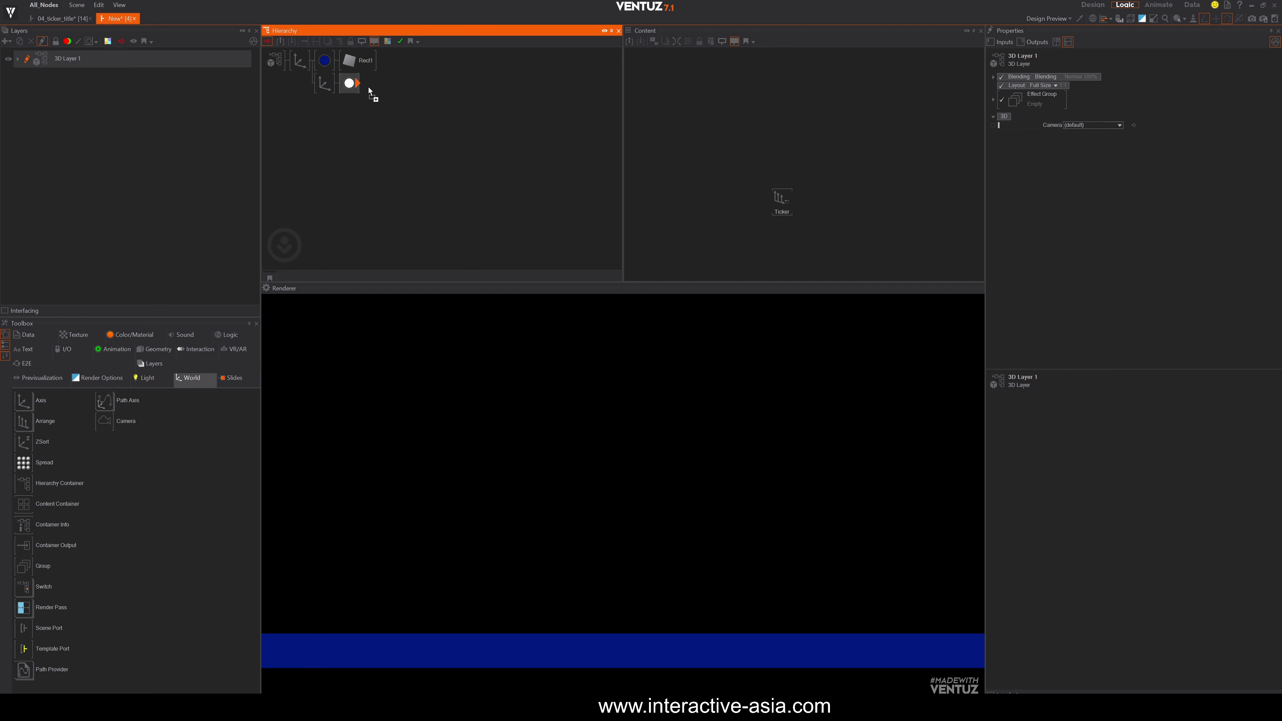
click(369, 91)
click(384, 100)
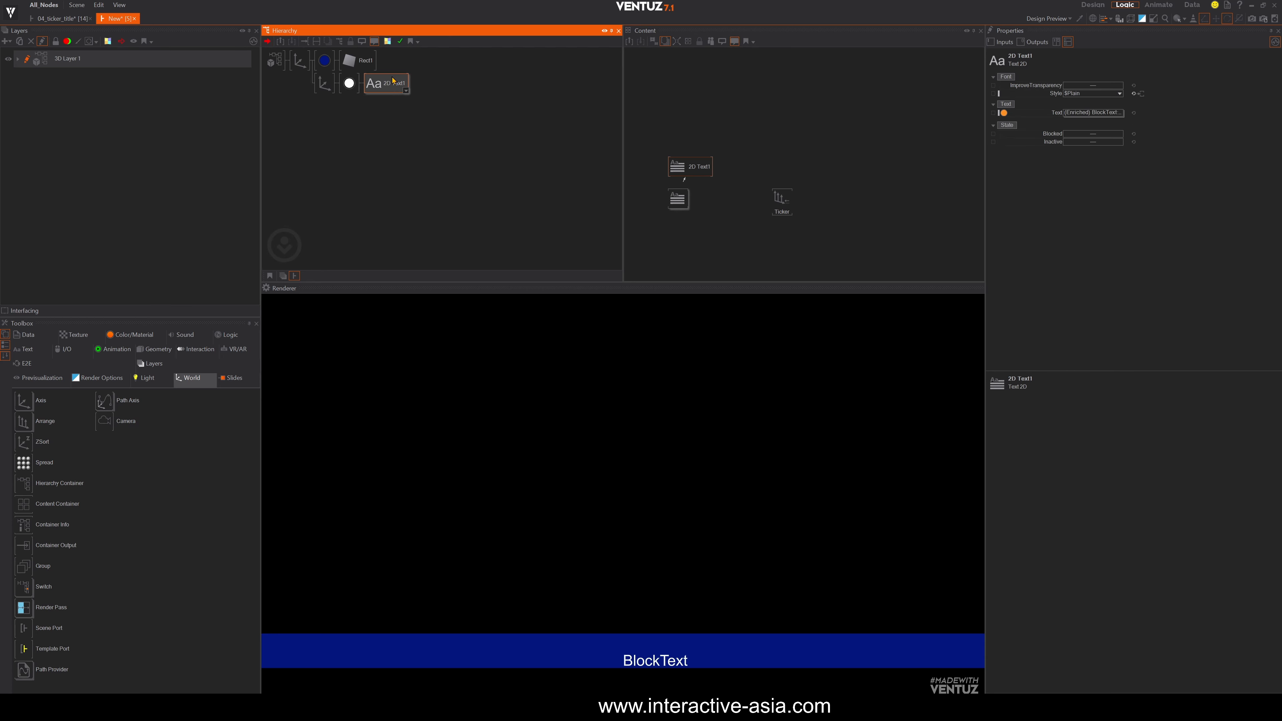
Set both the text alignment and the line alignment of the 2D text's Block Text node to Center.
click(681, 199)
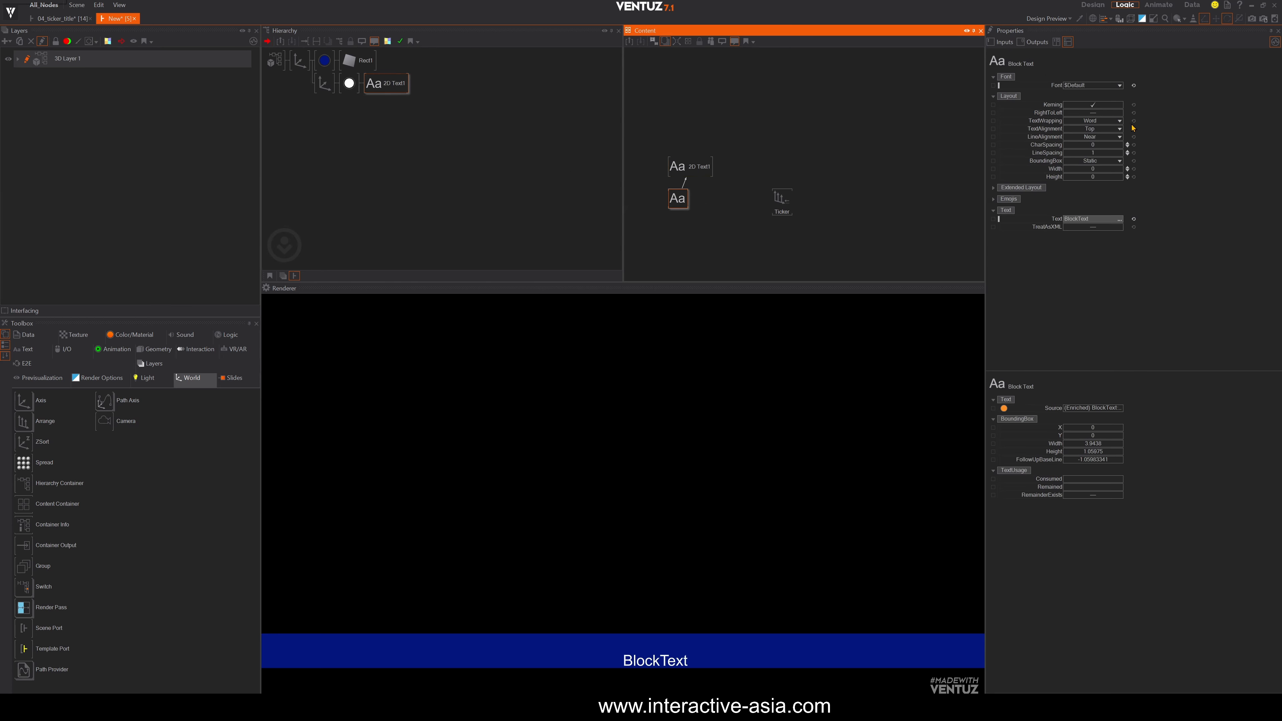
click(1121, 129)
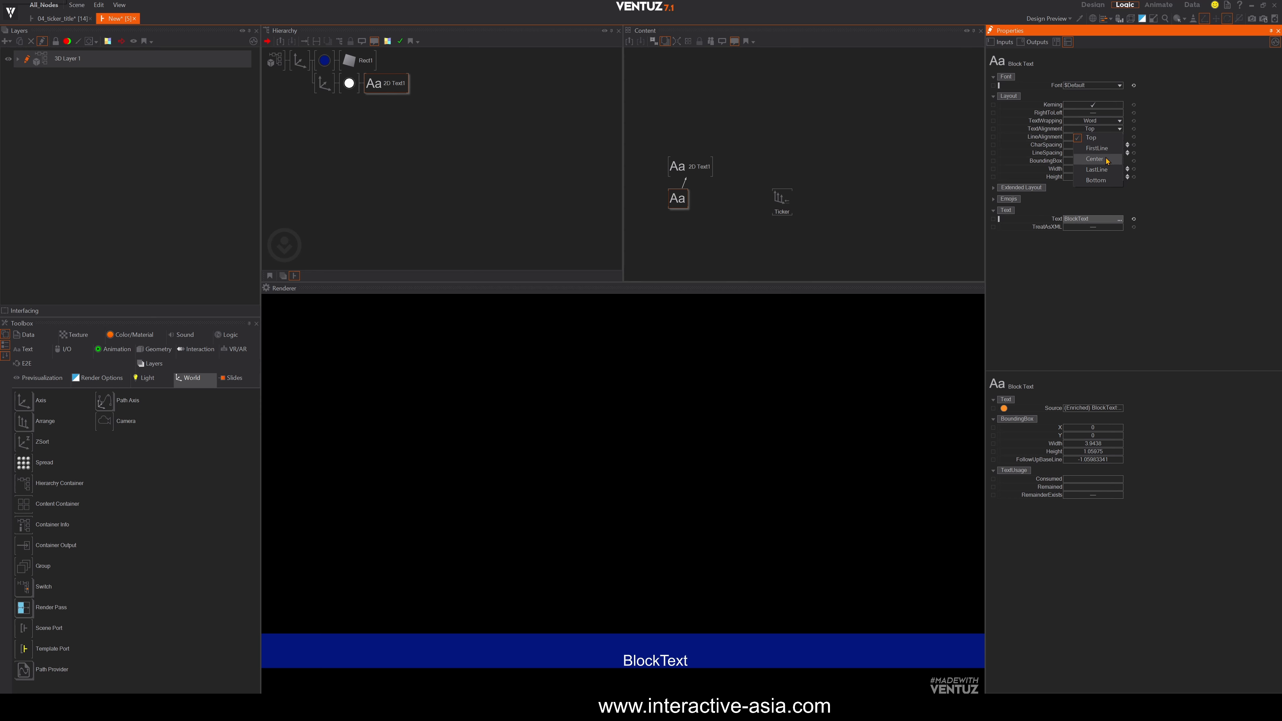
click(1124, 152)
click(1119, 137)
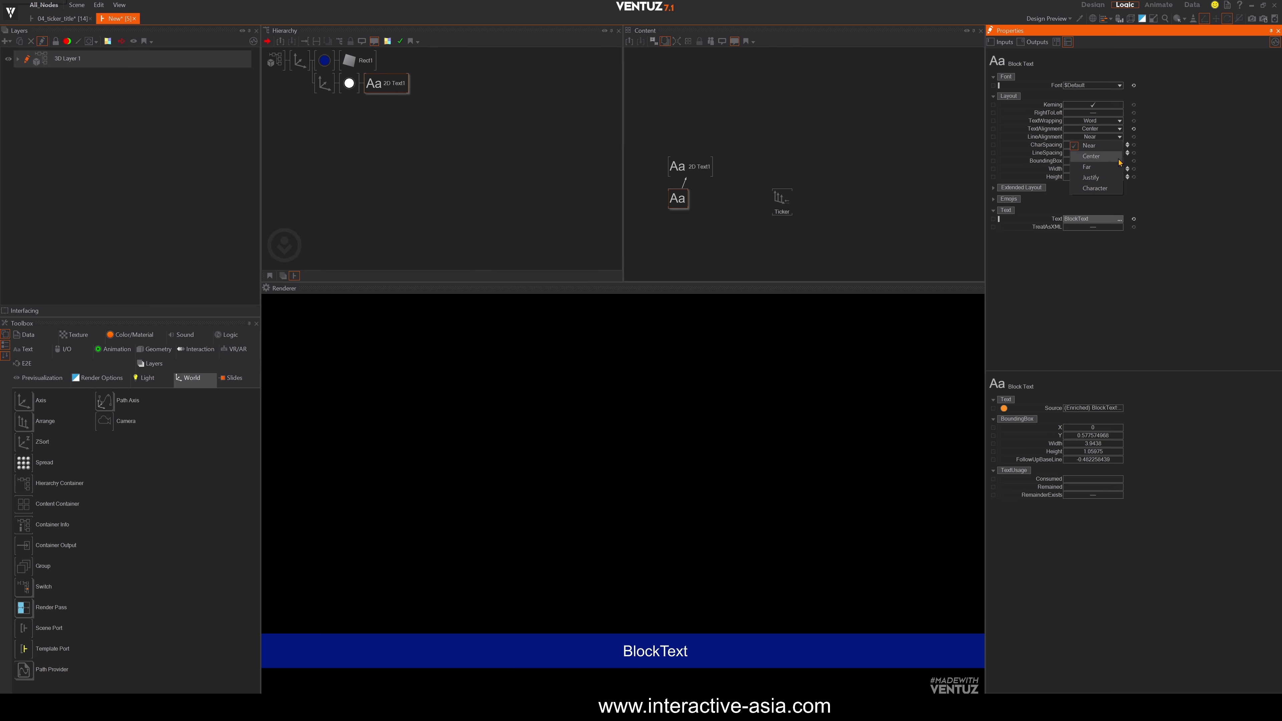
click(1090, 156)
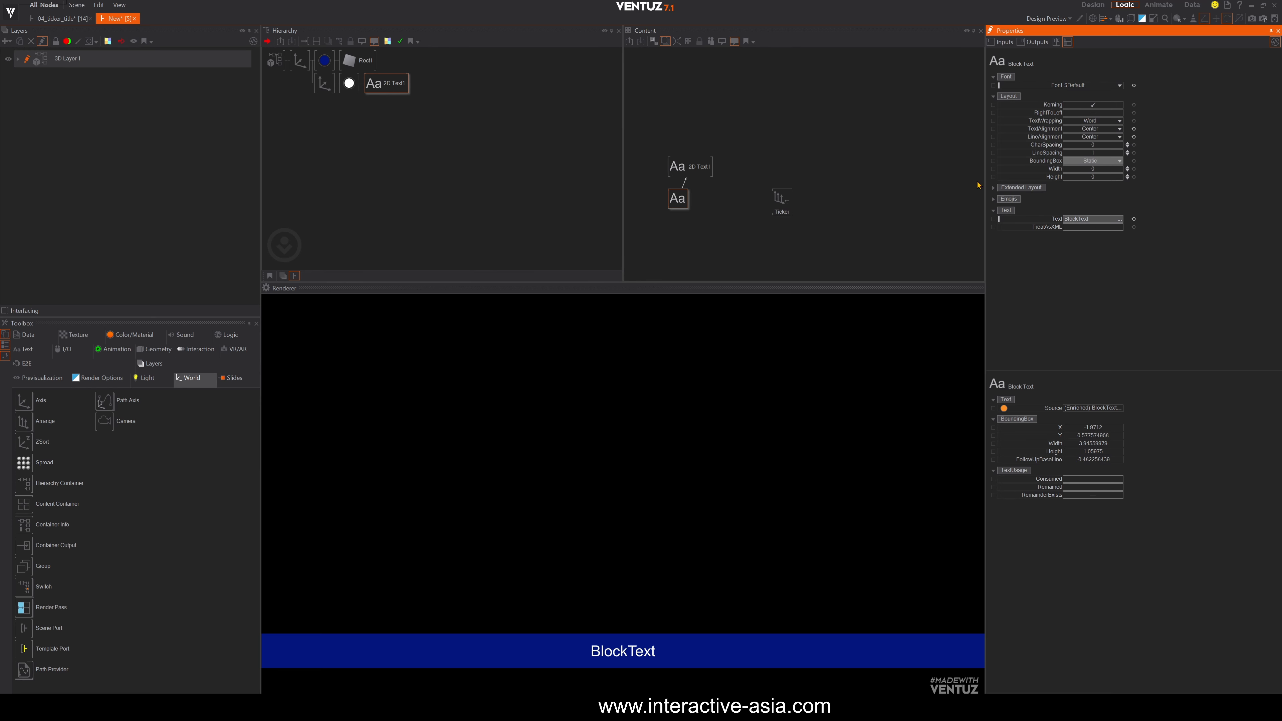
Rename the second axis as "text" and merge it with its children into a hierarchy container.
click(325, 85)
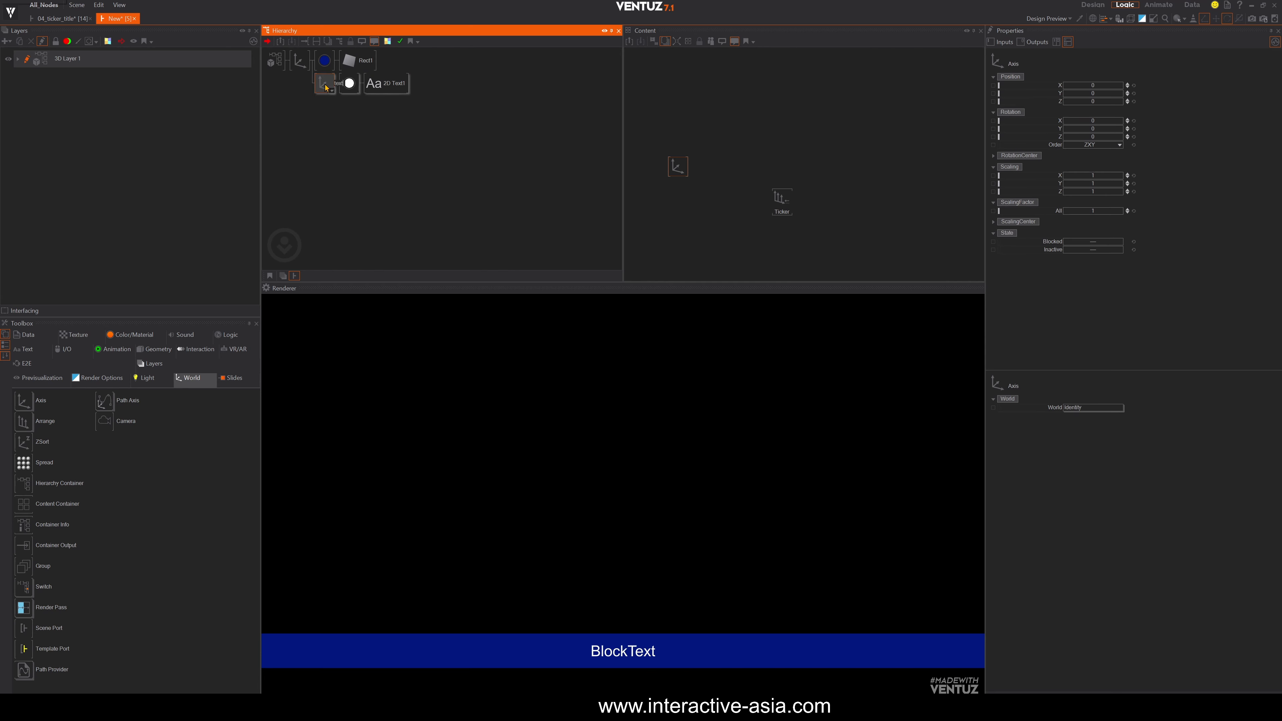
key(Return)
right_click(316, 84)
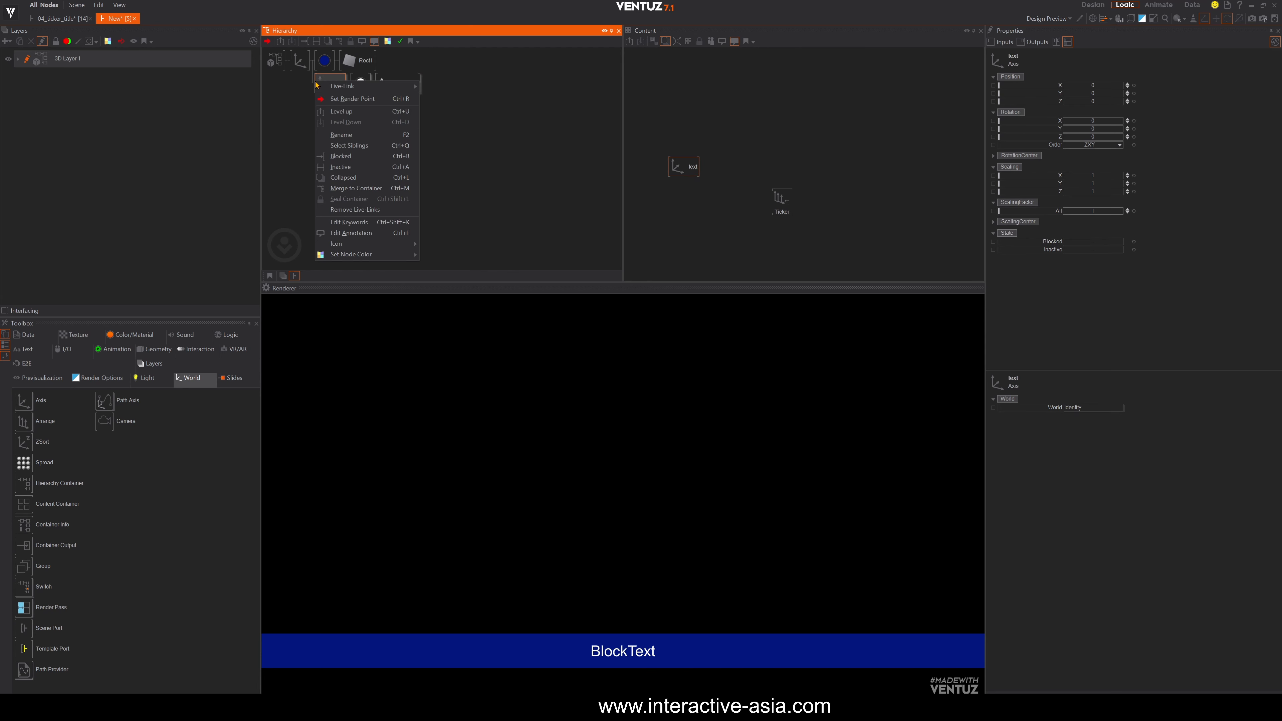
click(353, 188)
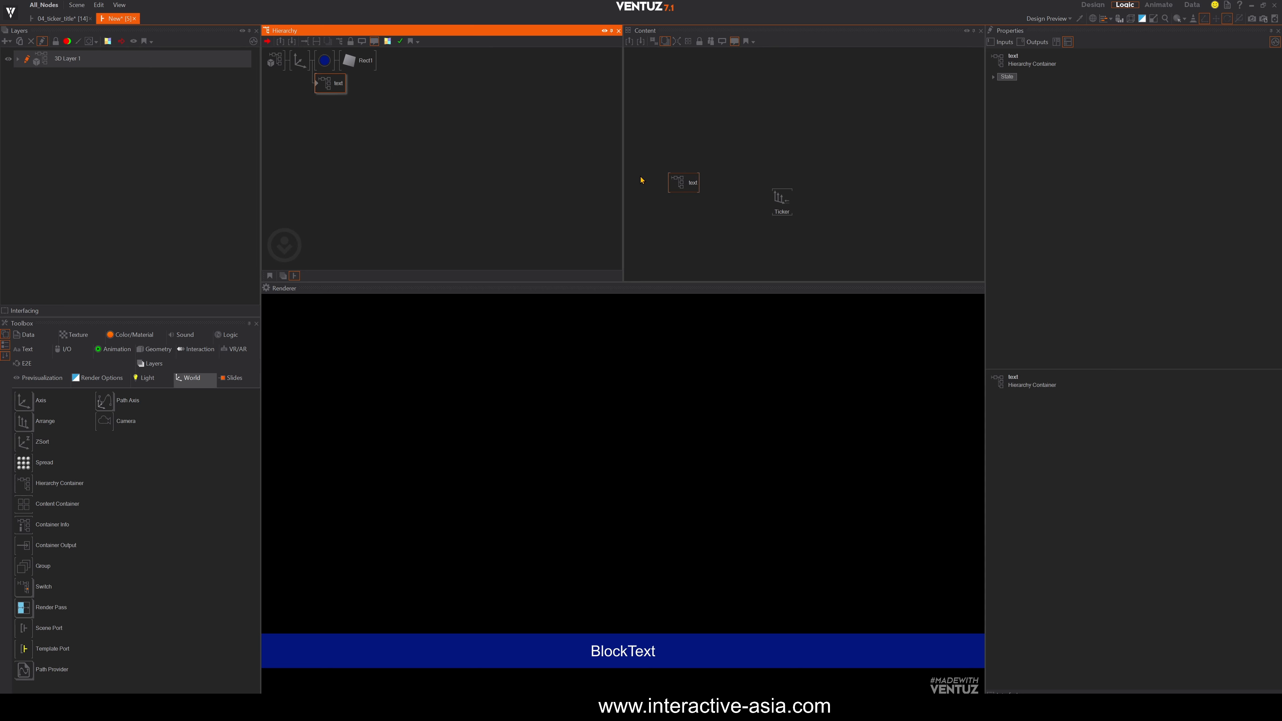
drag(681, 184, 673, 112)
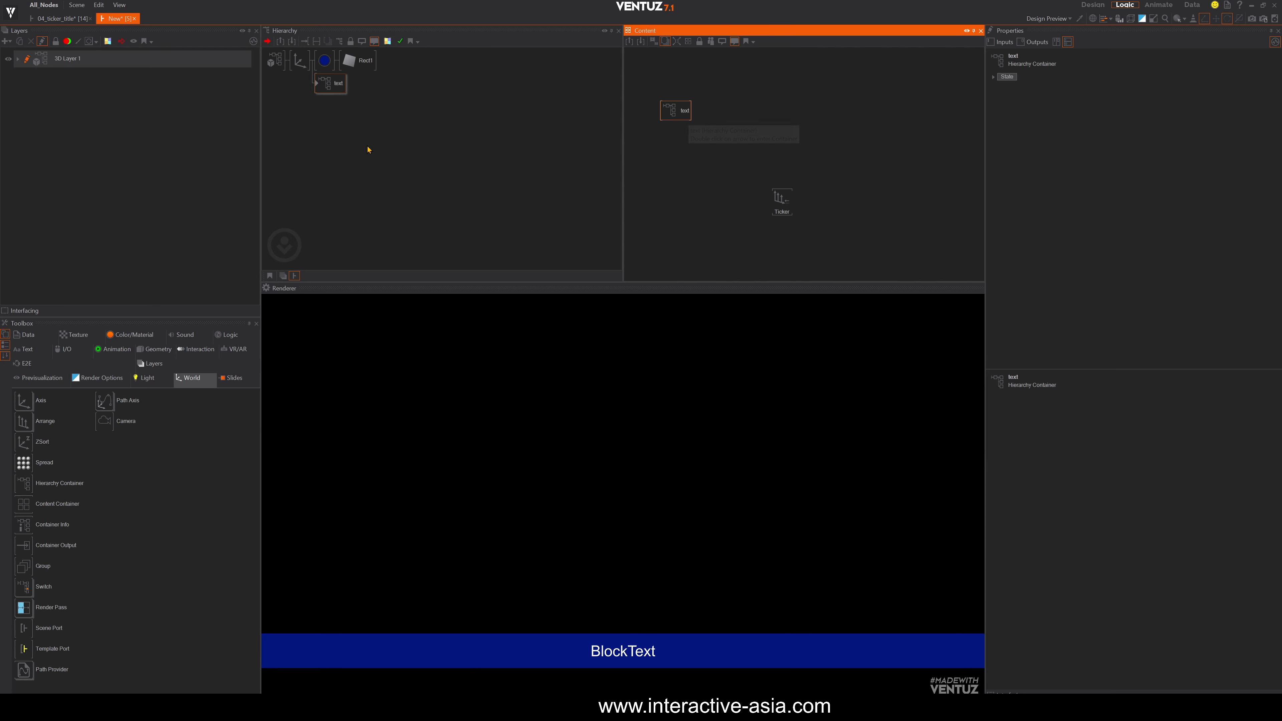
click(340, 102)
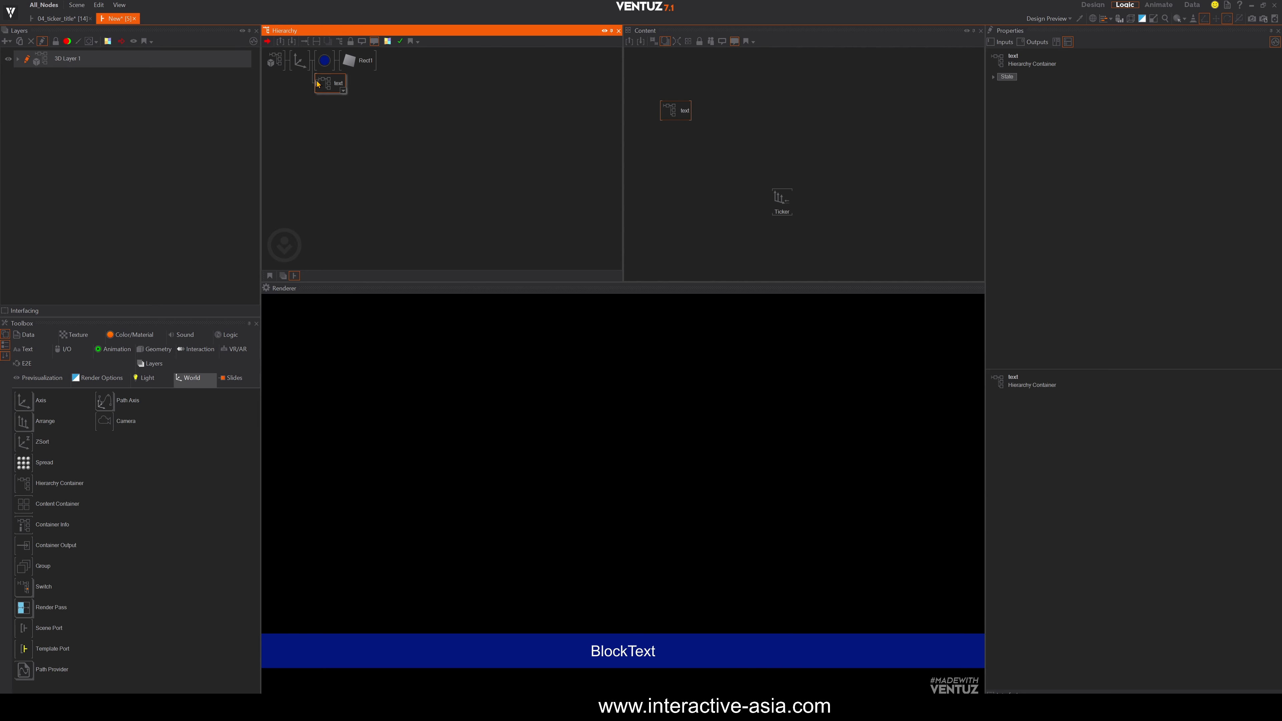
Expose the Block Text node's Text property on the "text" container and return to the parent hierarchy level.
double_click(318, 84)
click(373, 70)
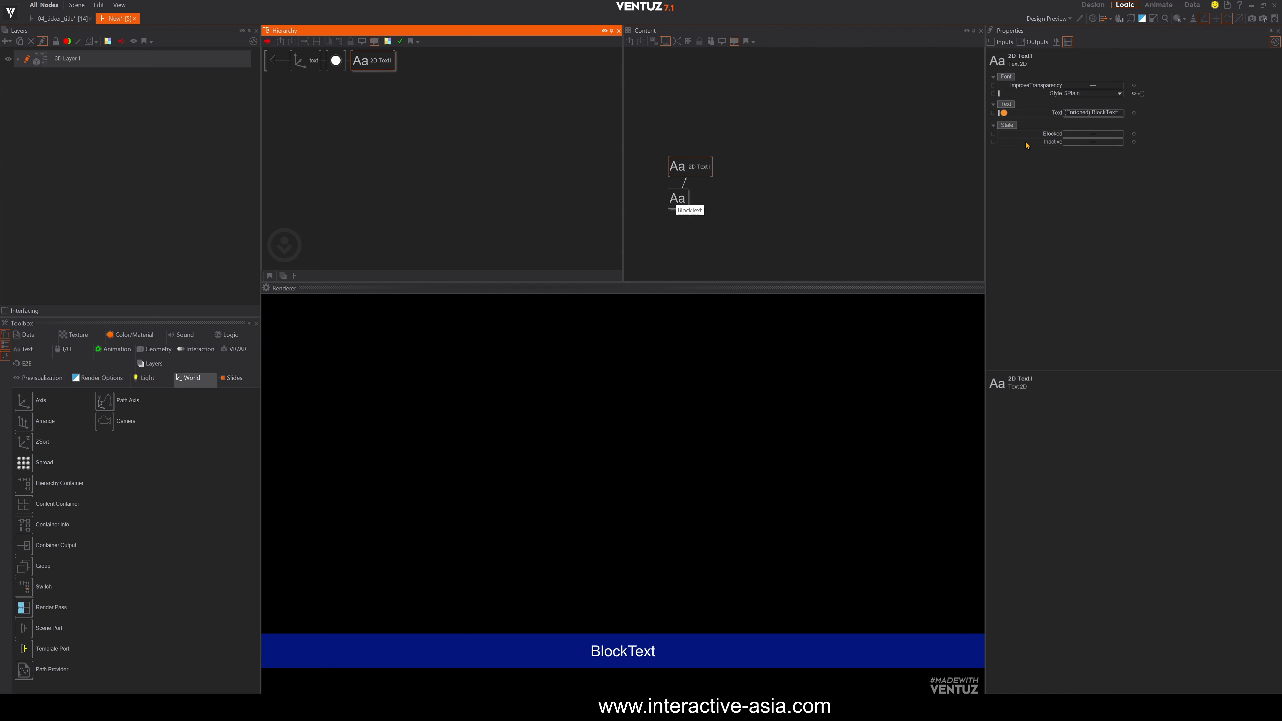
click(677, 198)
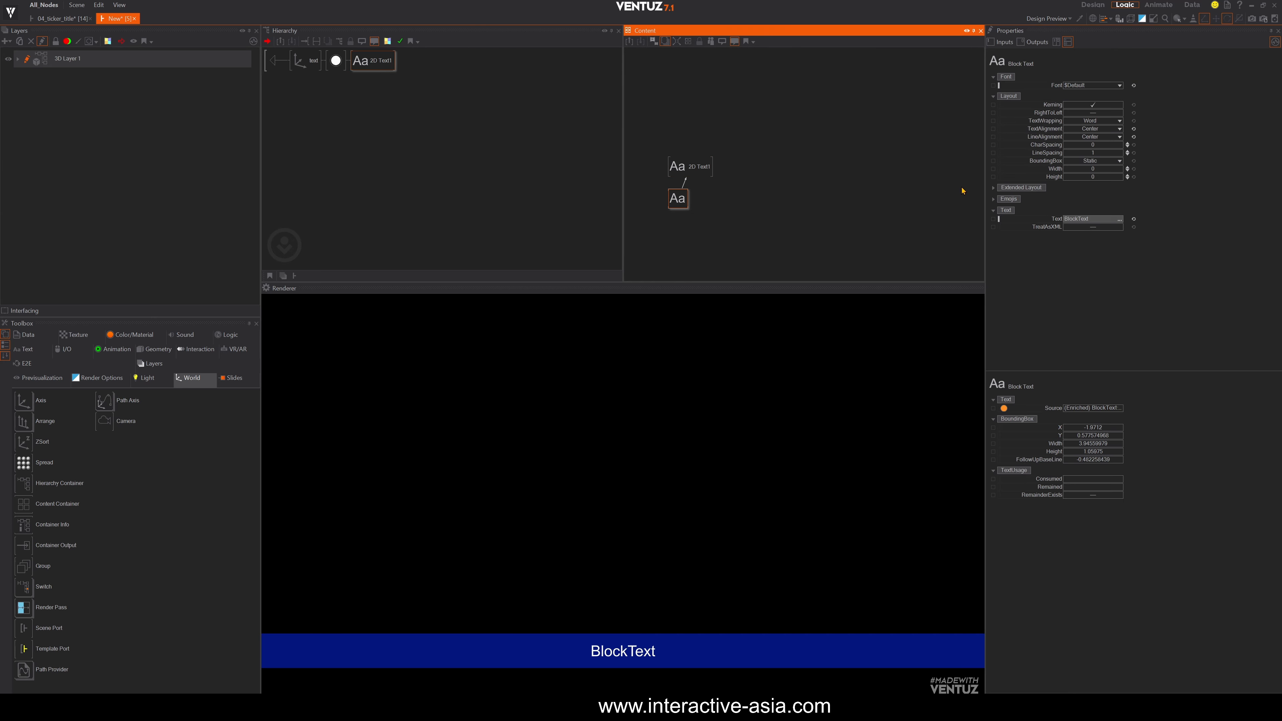
click(992, 222)
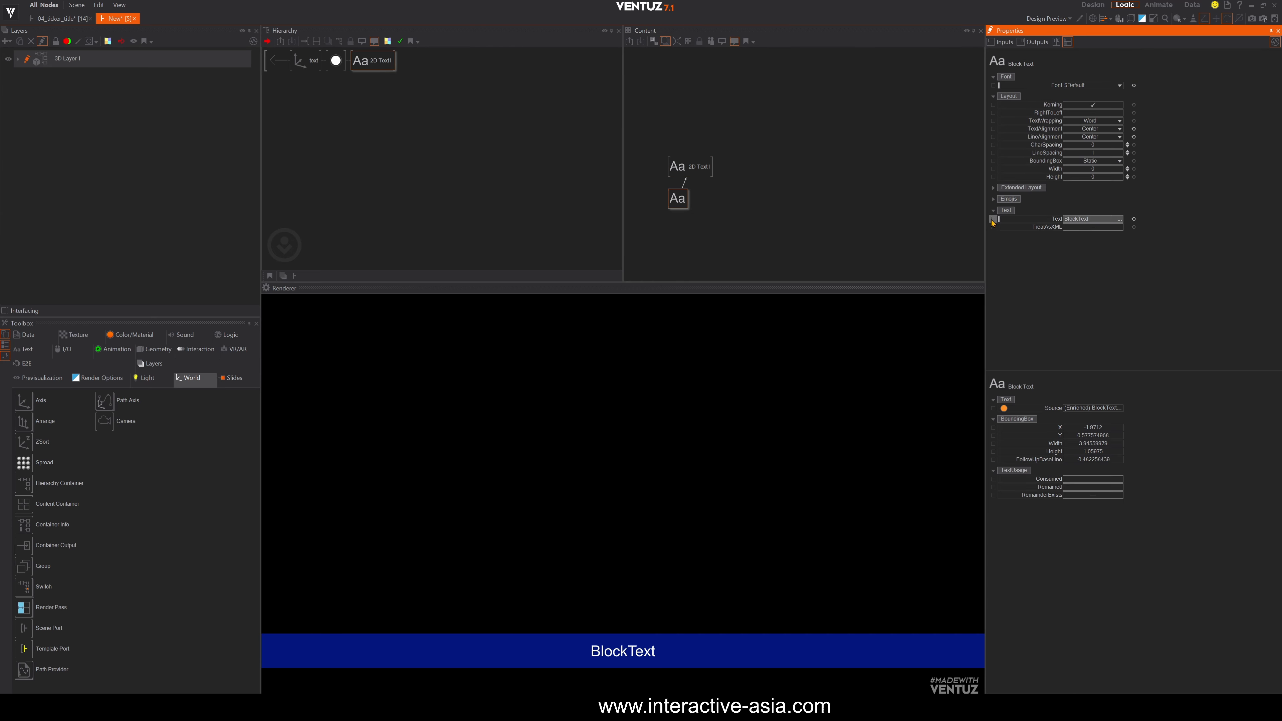
click(372, 155)
click(275, 60)
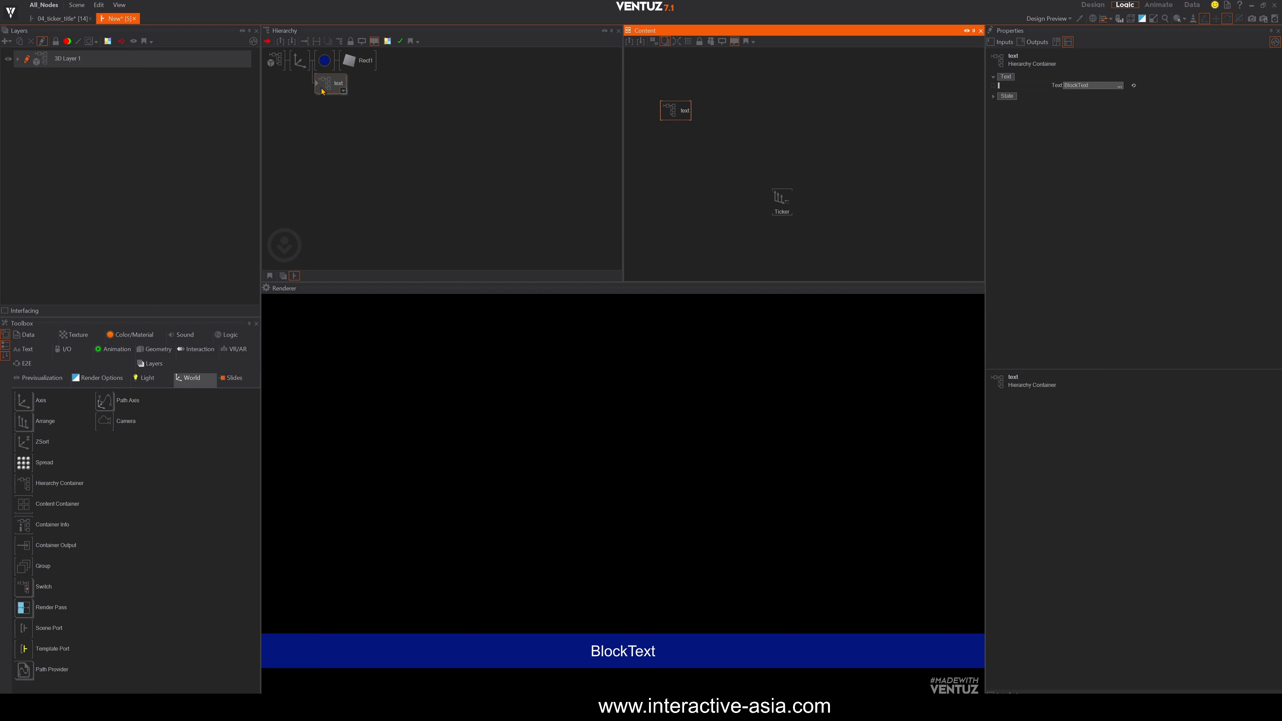
Duplicate the "text" container under the first axis and set the original container's text to "Text One".
ctrl+drag(328, 85, 331, 101)
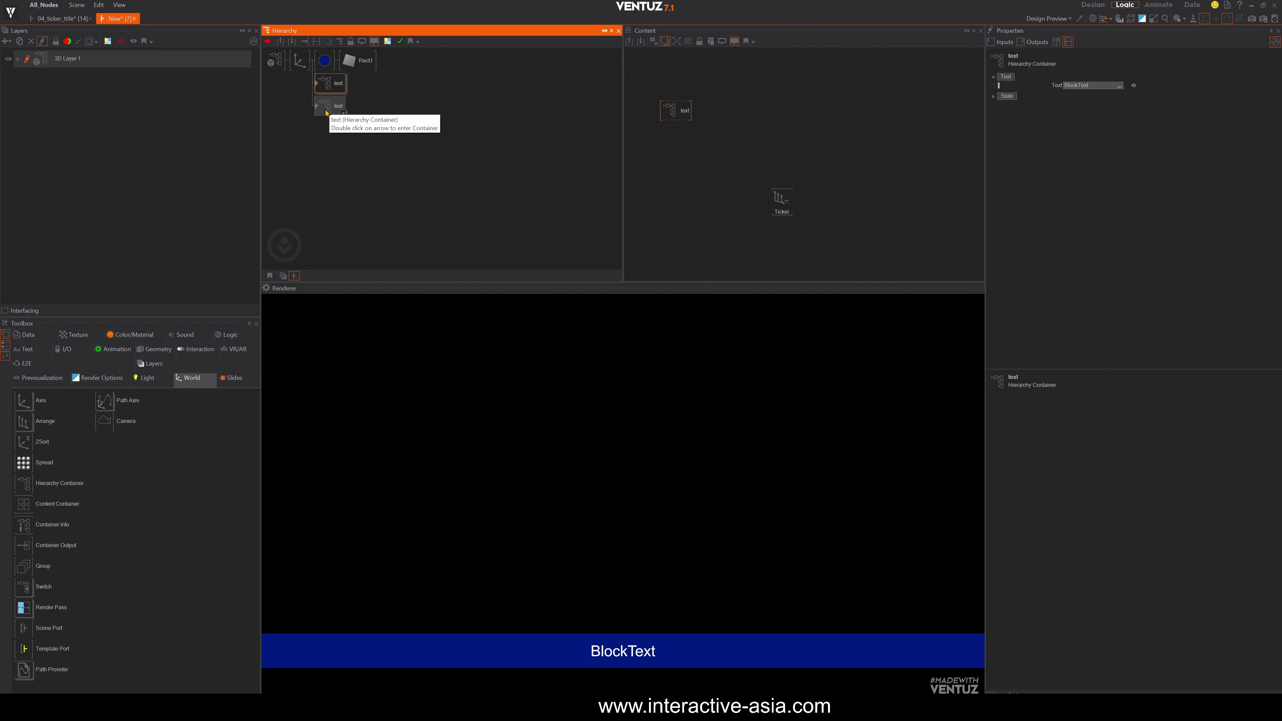
click(327, 108)
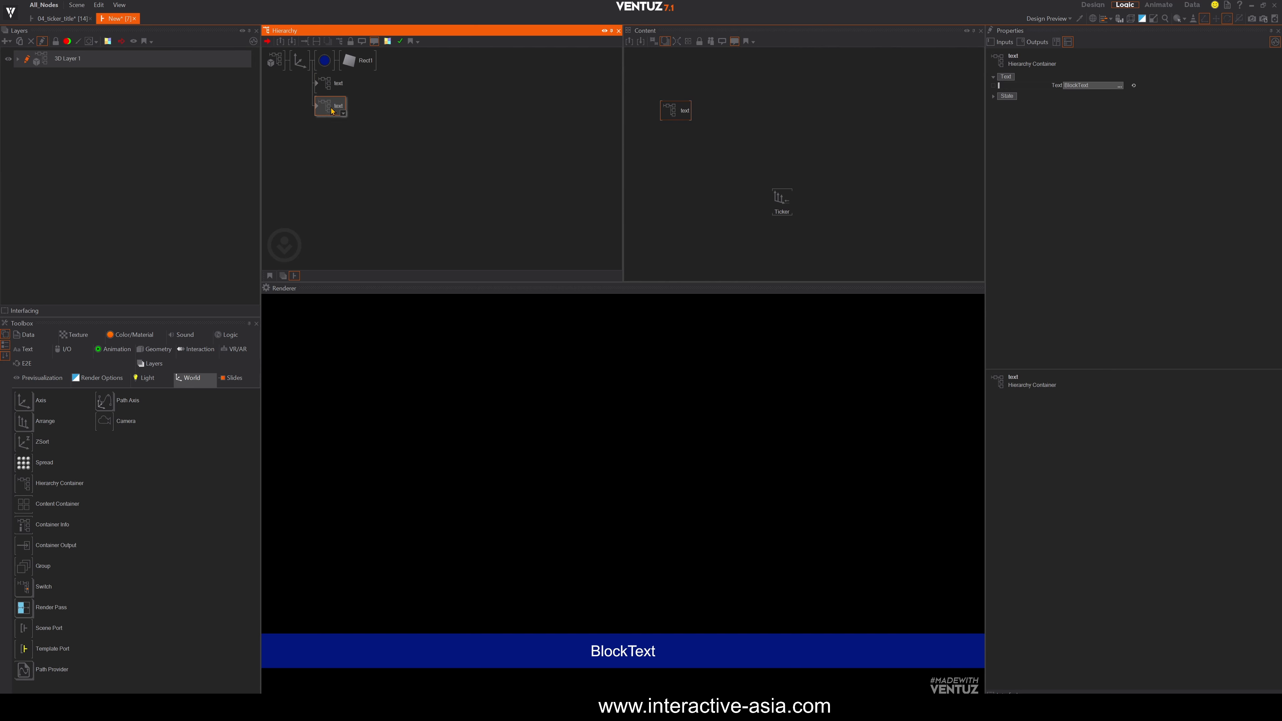
click(328, 82)
click(1101, 85)
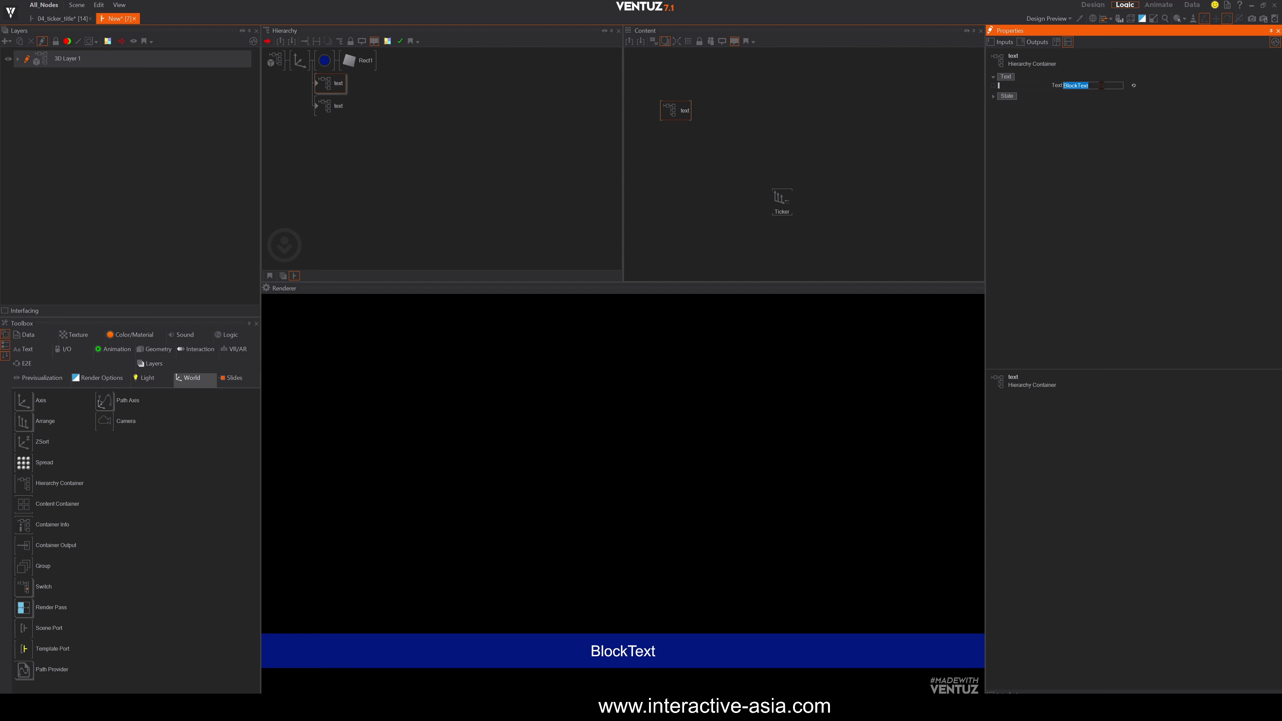
text(Text One)
click(328, 106)
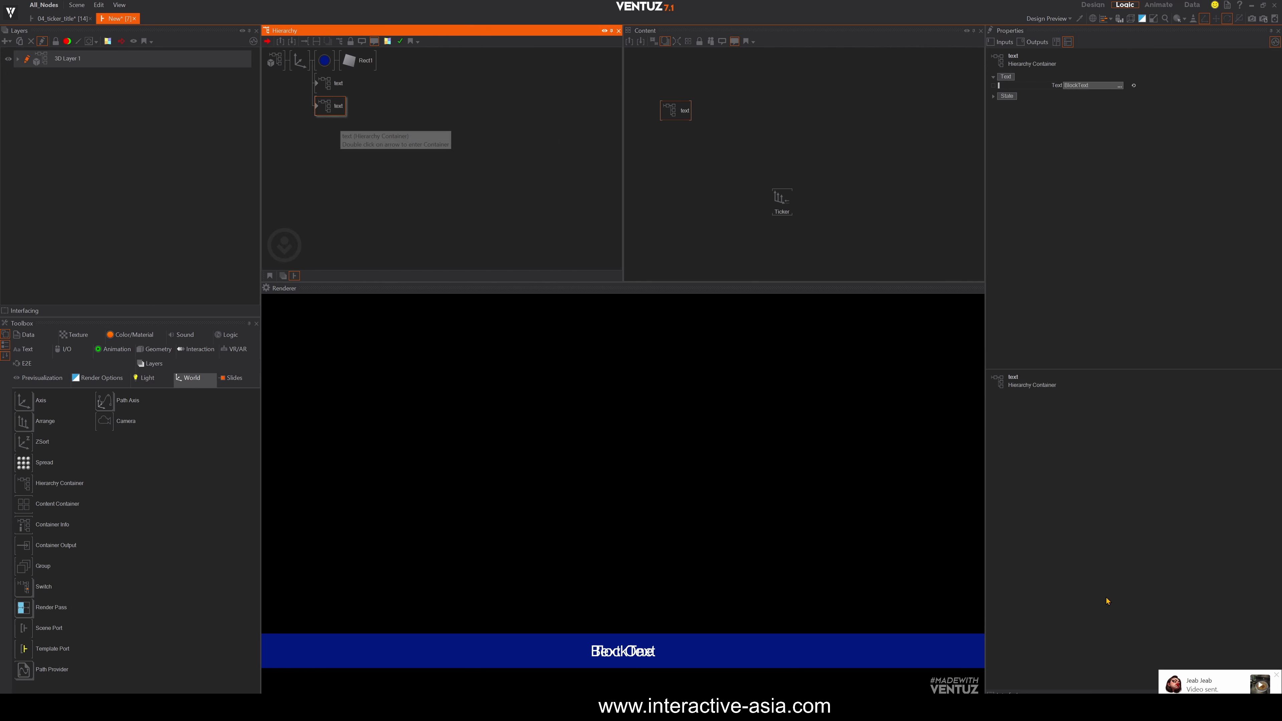
Set the duplicated "text" container's text to "Text Two".
click(1275, 676)
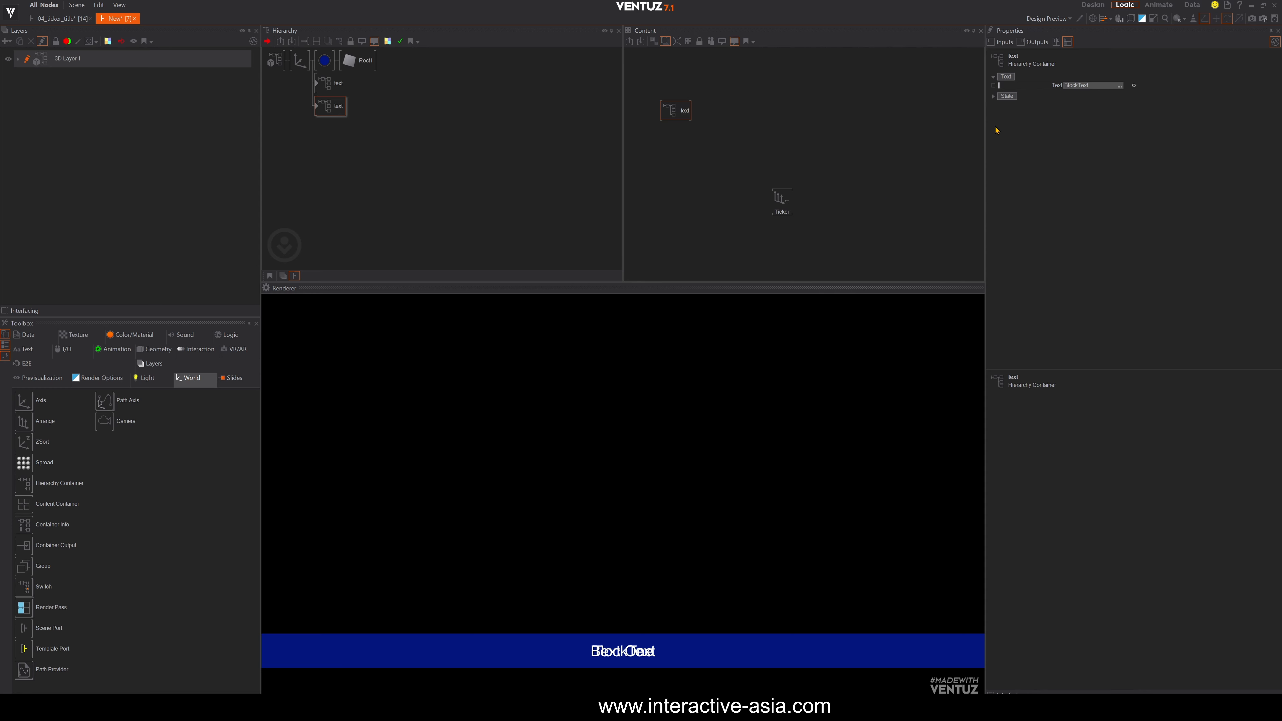
click(1097, 86)
double_click(1097, 87)
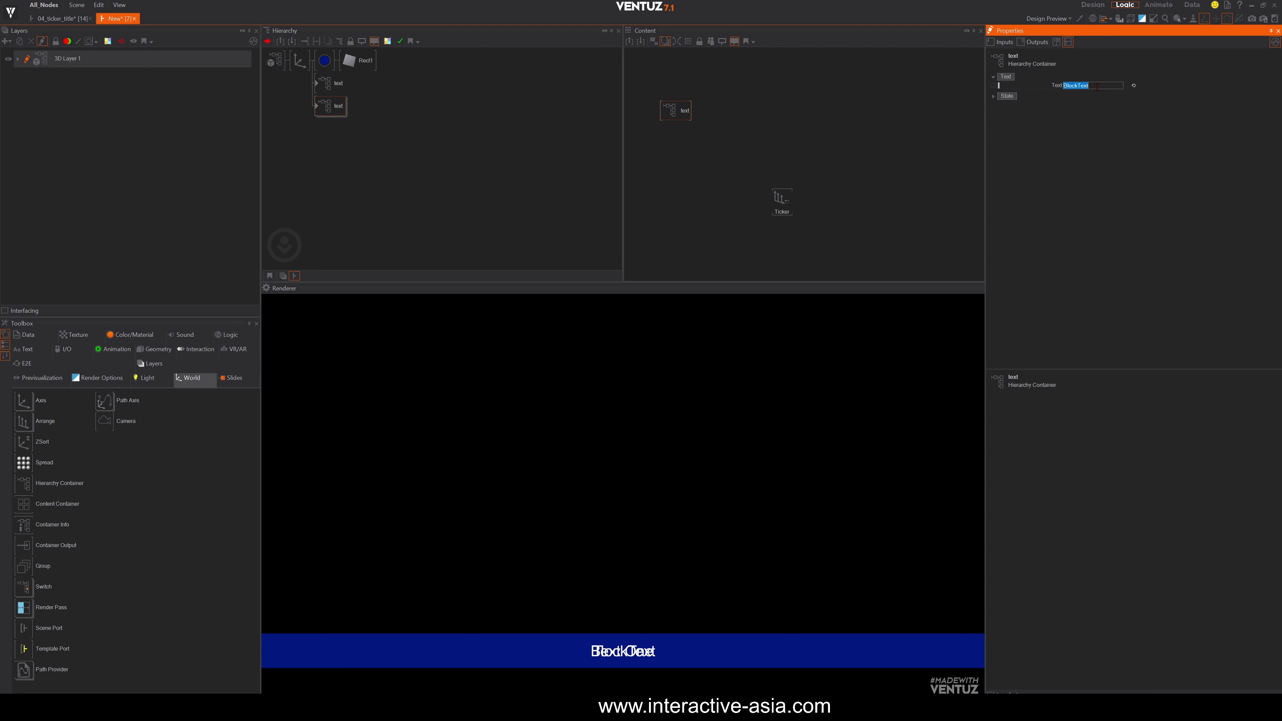
text(Tex)
text(t Two)
key(Return)
click(309, 238)
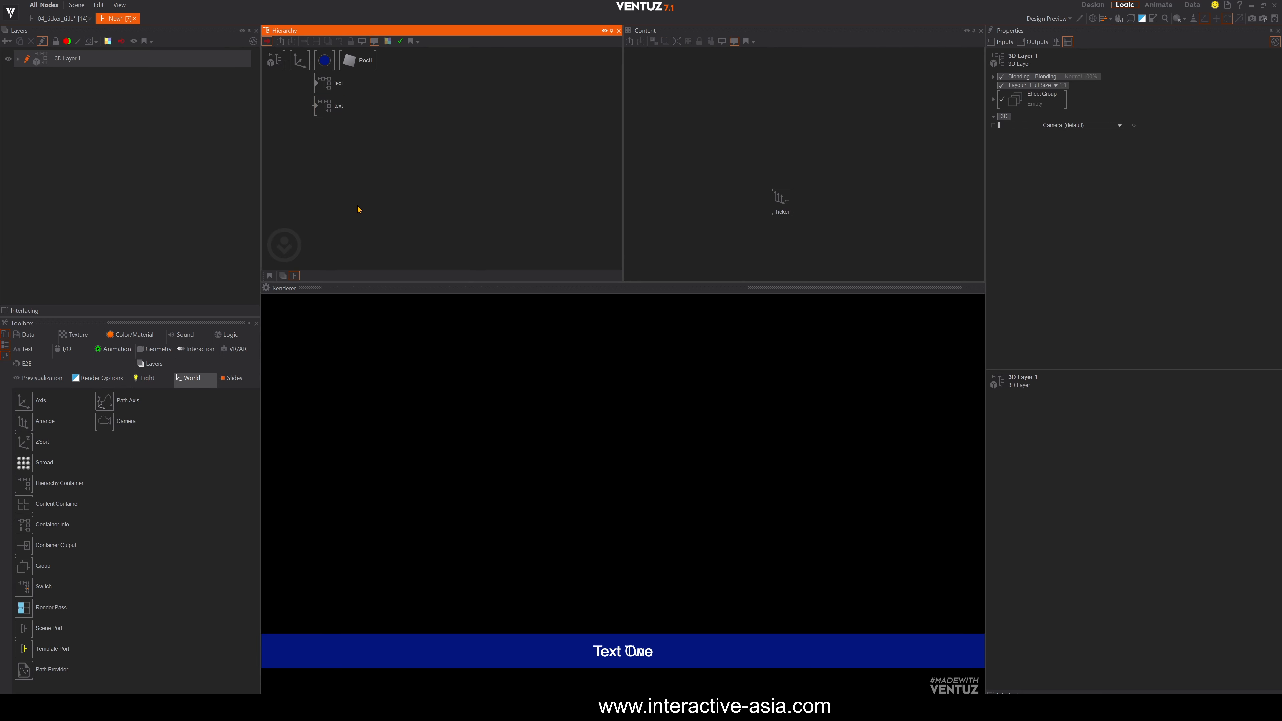
Insert an Arrange node above both text containers, with CenterChain X alignment and an X chain offset of 7.
drag(45, 421, 324, 84)
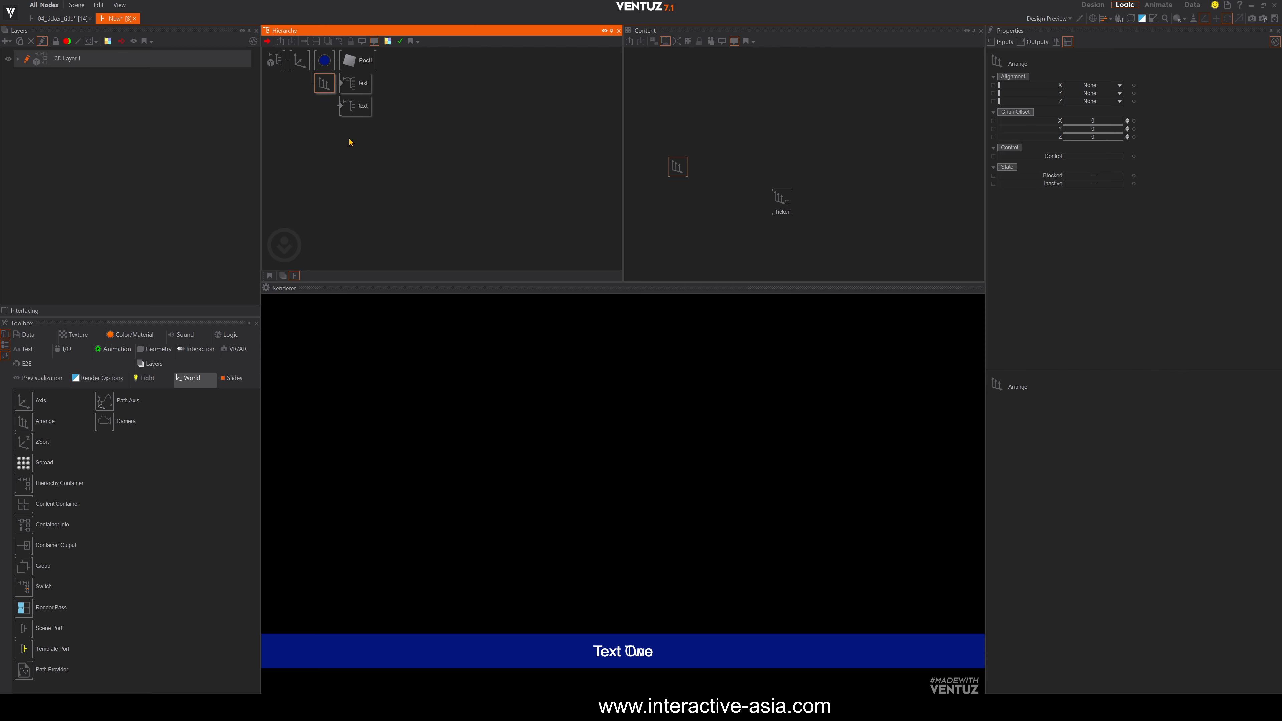
click(1119, 86)
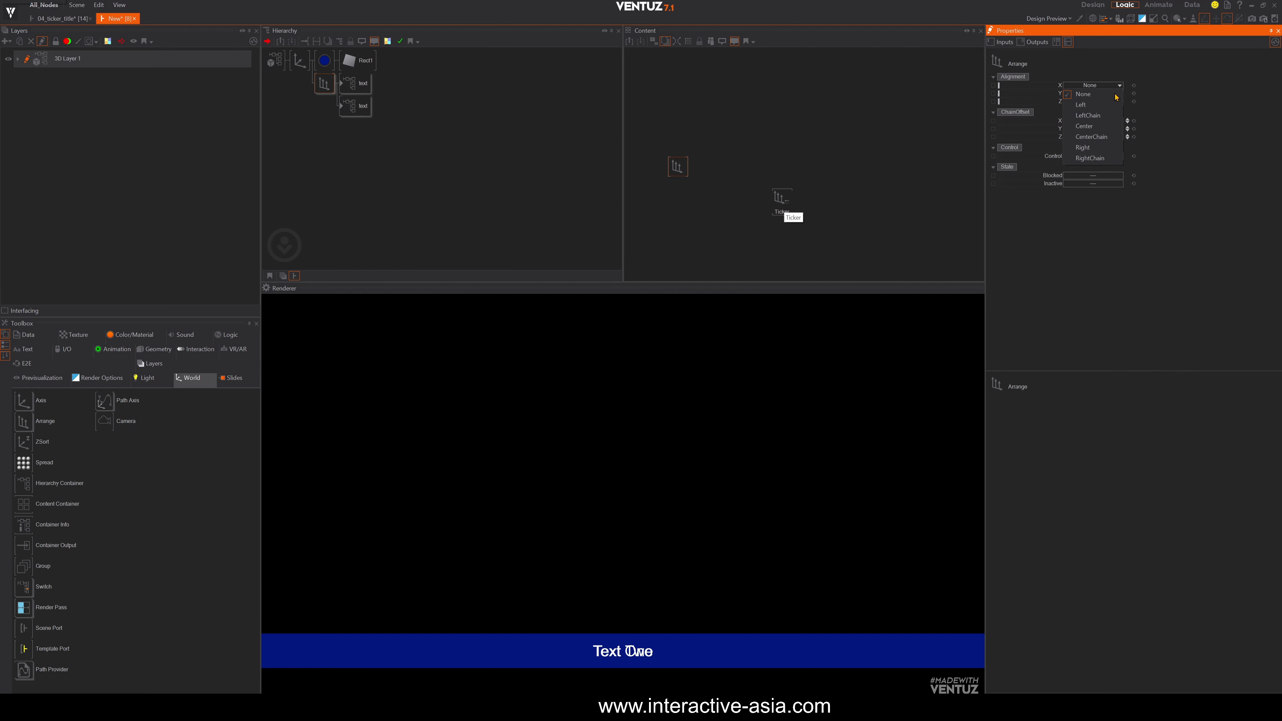
click(1093, 135)
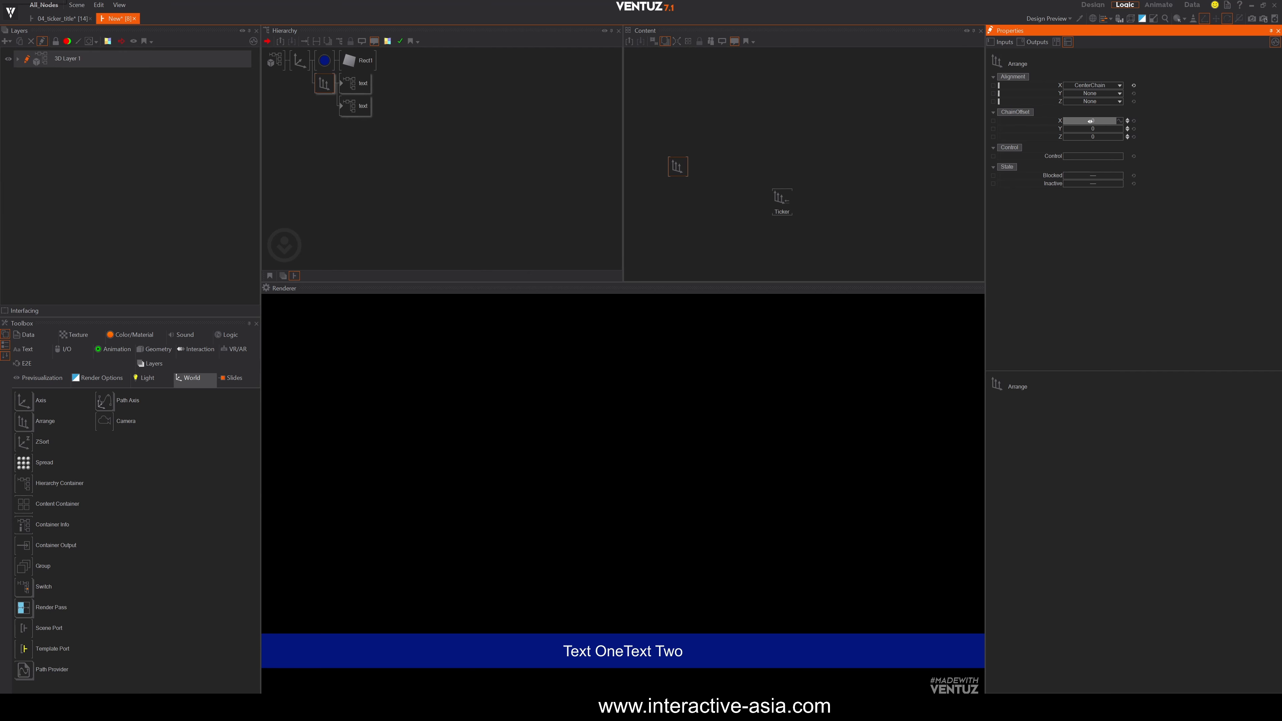
drag(1090, 121, 1175, 139)
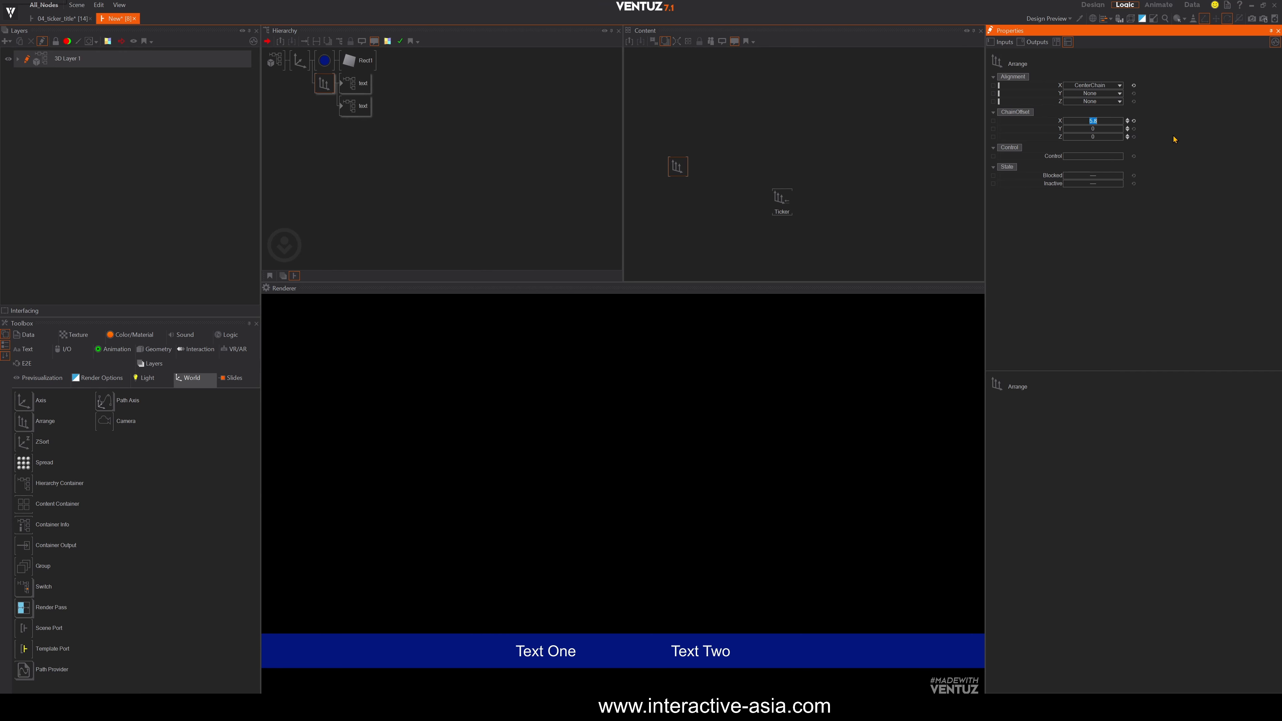
key(Return)
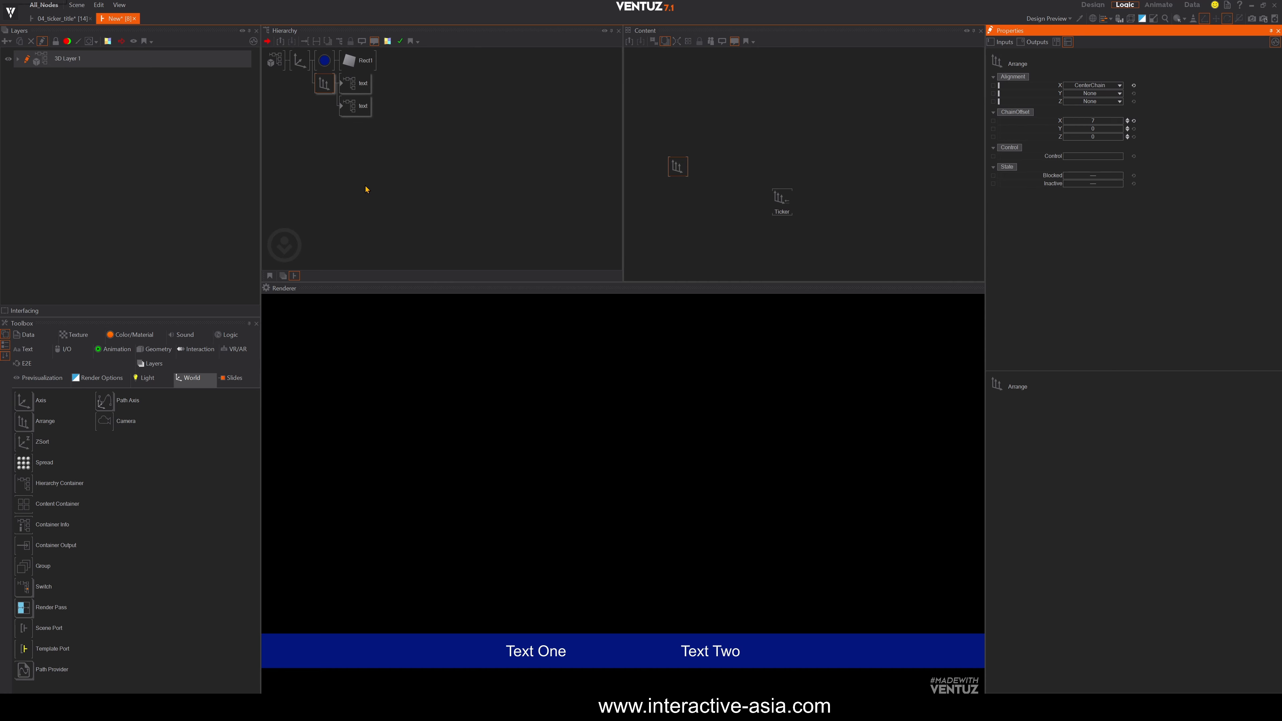
Duplicate the "Text Two" container twice under the Arrange node and set the third container's text to "Text Three".
ctrl+drag(355, 109, 357, 133)
click(1101, 85)
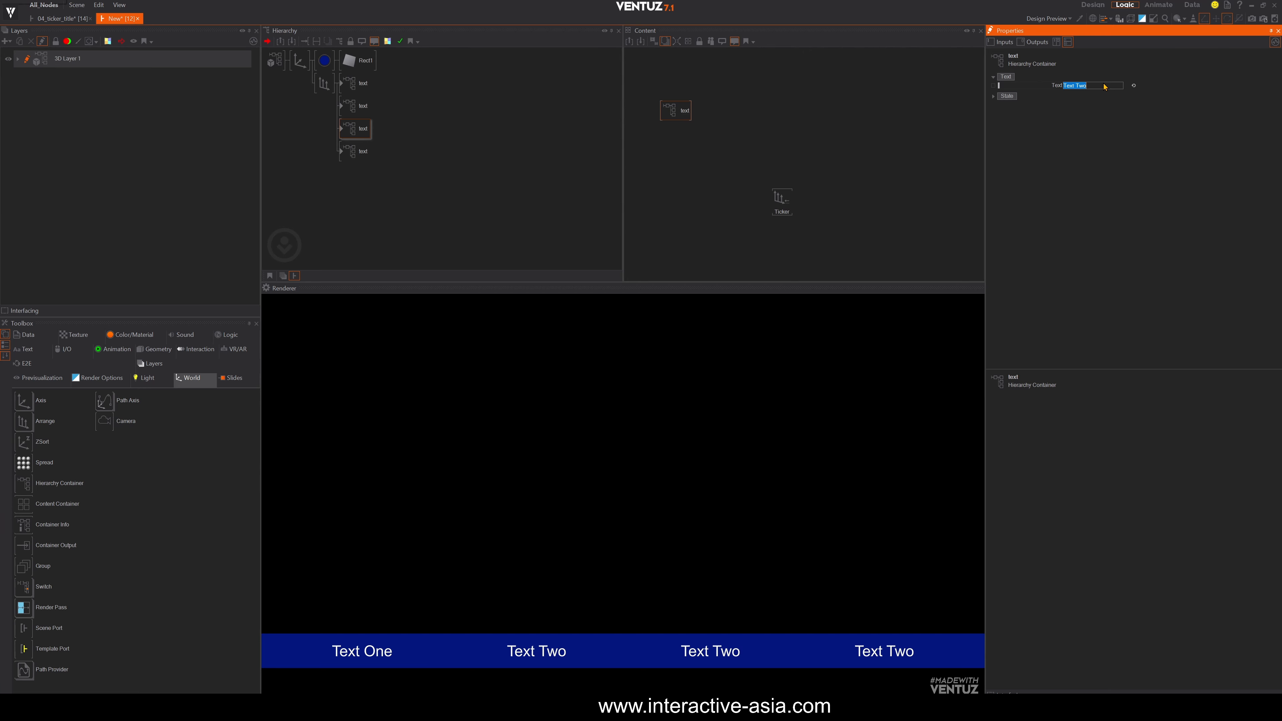
click(1102, 85)
text(Three)
key(Return)
Set the fourth container's text to "Text Four".
click(355, 151)
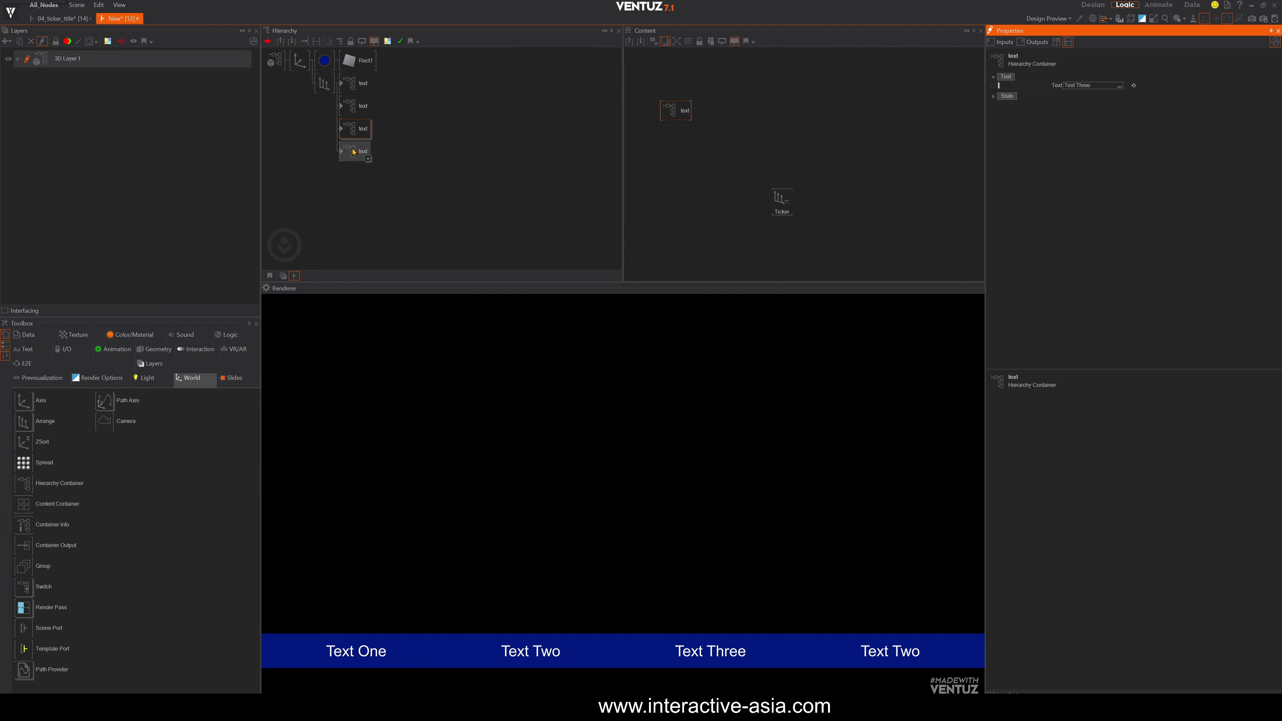
click(1084, 85)
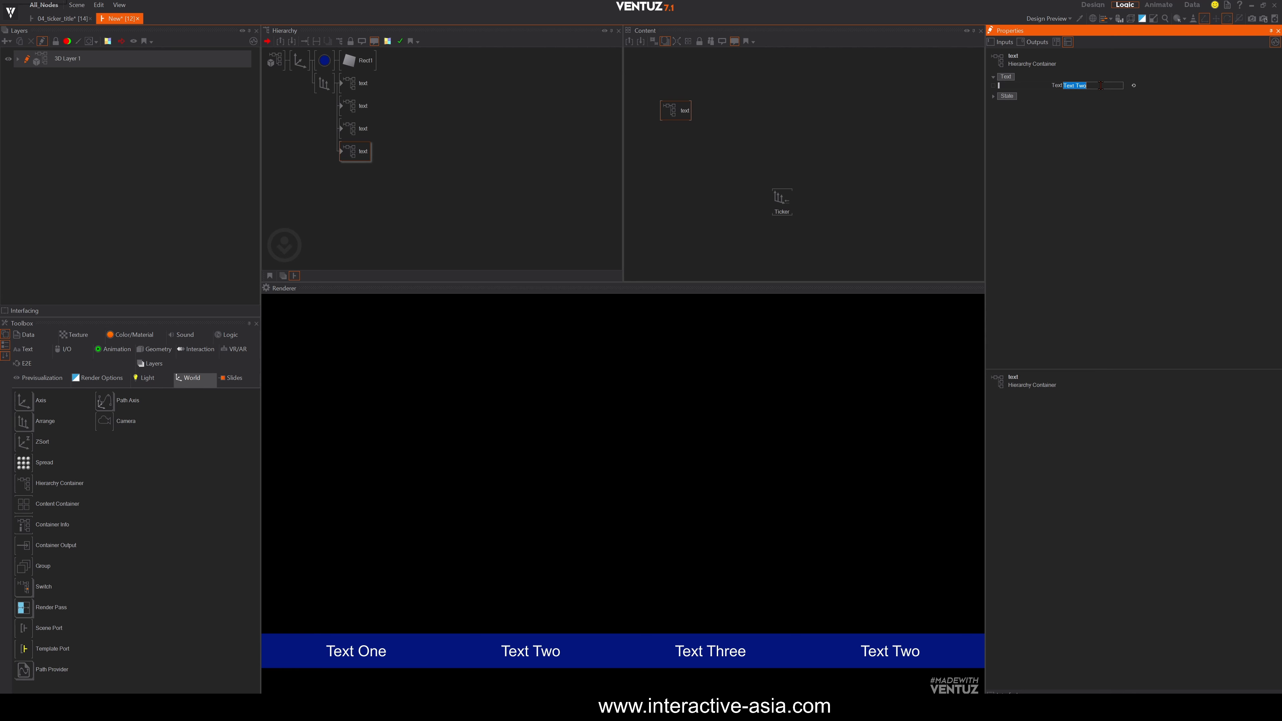
click(1085, 85)
text(Four)
key(Return)
Duplicate the fourth container under the Arrange node and set the copy's text to "Text Five".
click(362, 160)
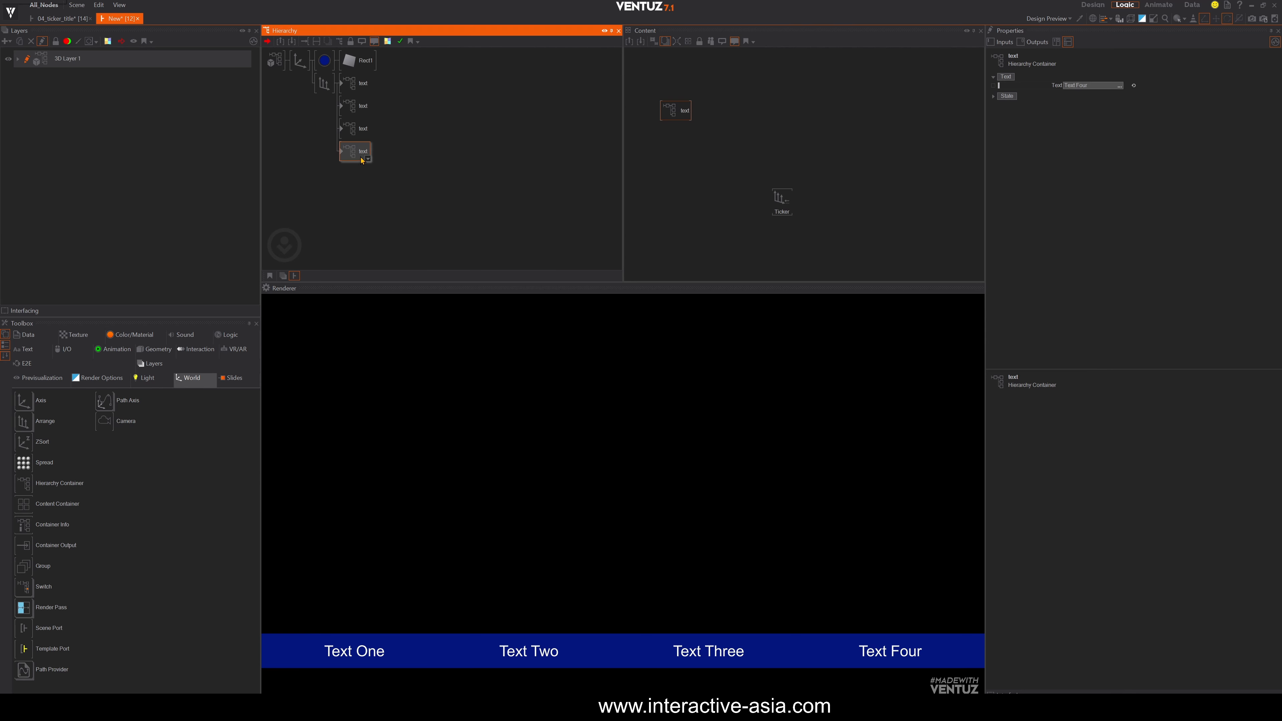
ctrl+drag(362, 166, 355, 166)
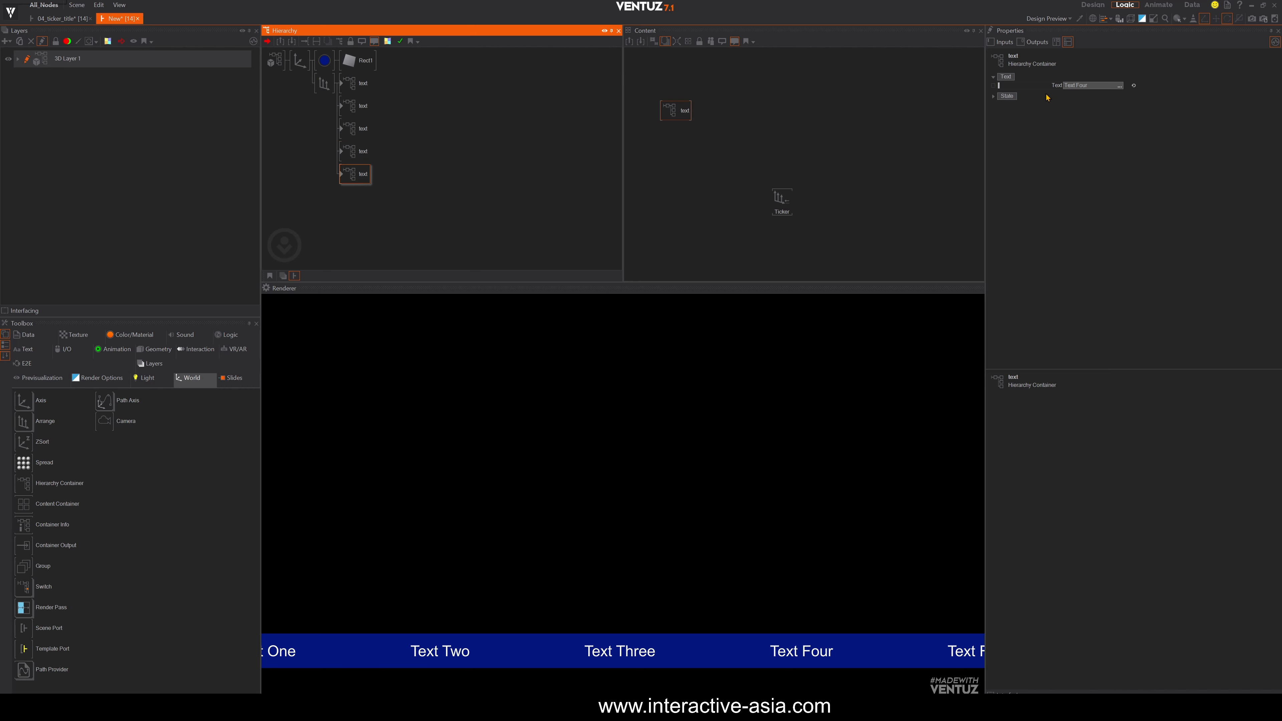
click(1095, 86)
click(1100, 86)
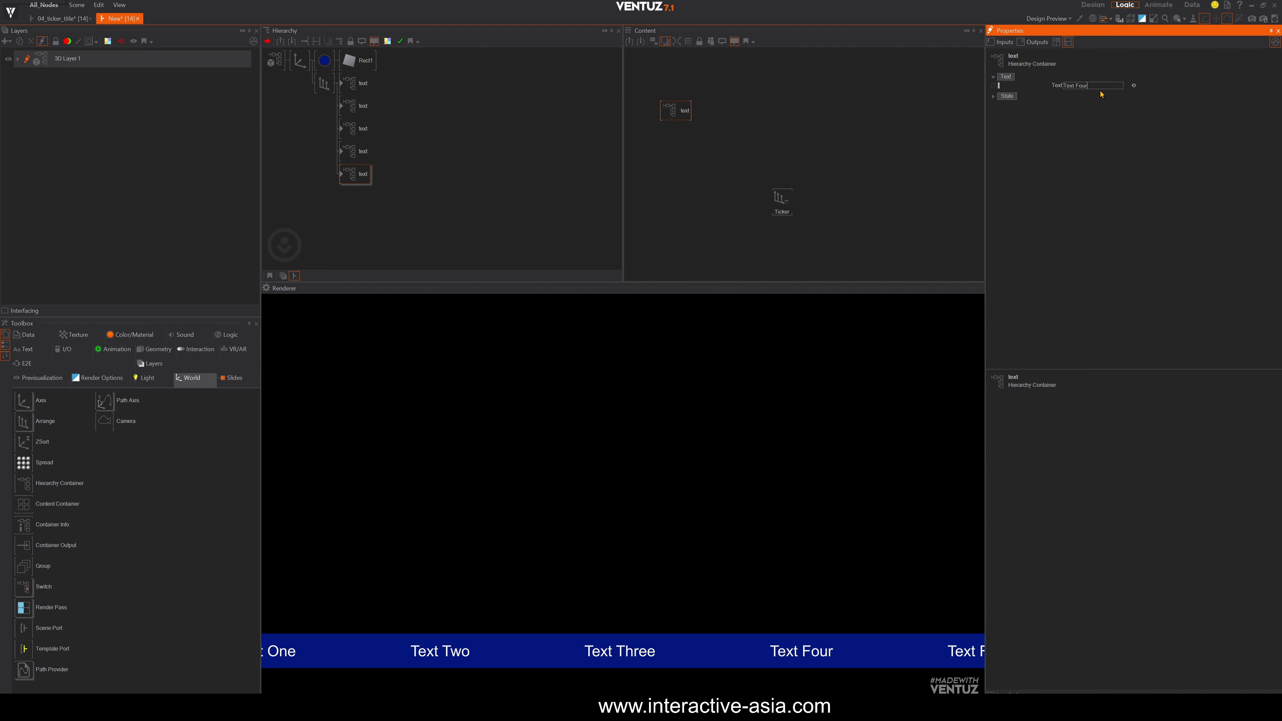
text(Five)
key(Return)
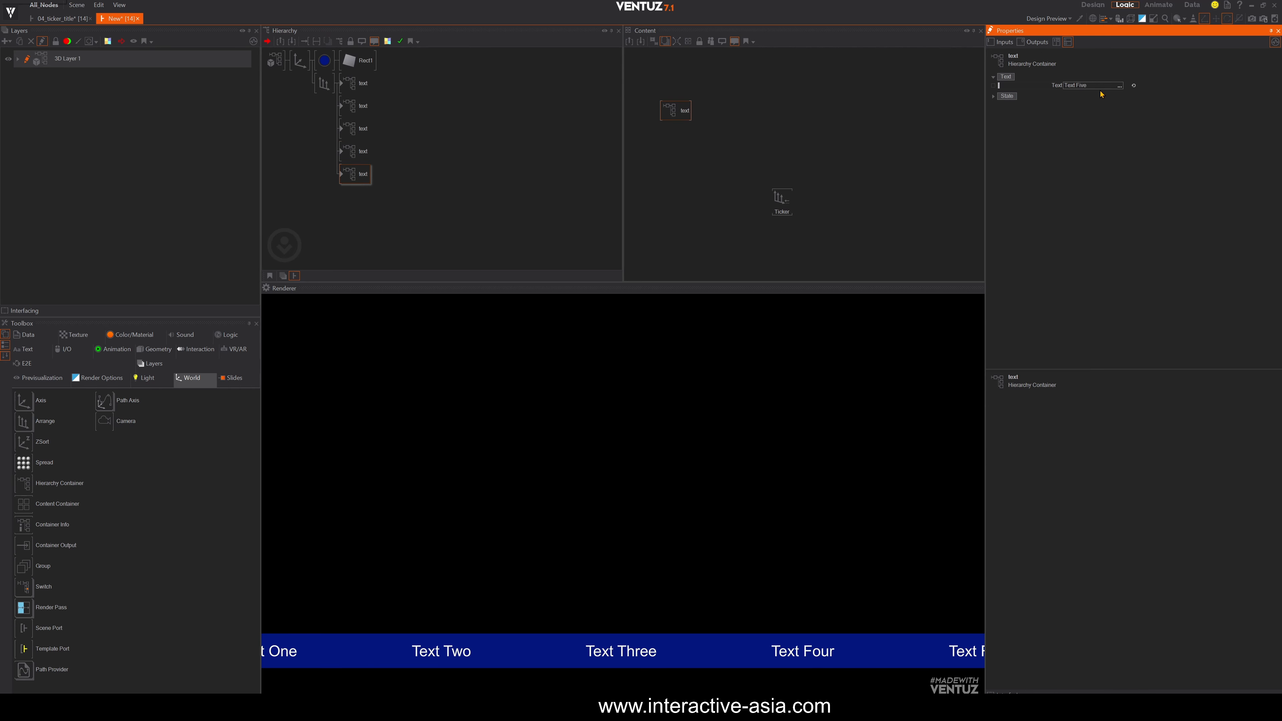
click(383, 176)
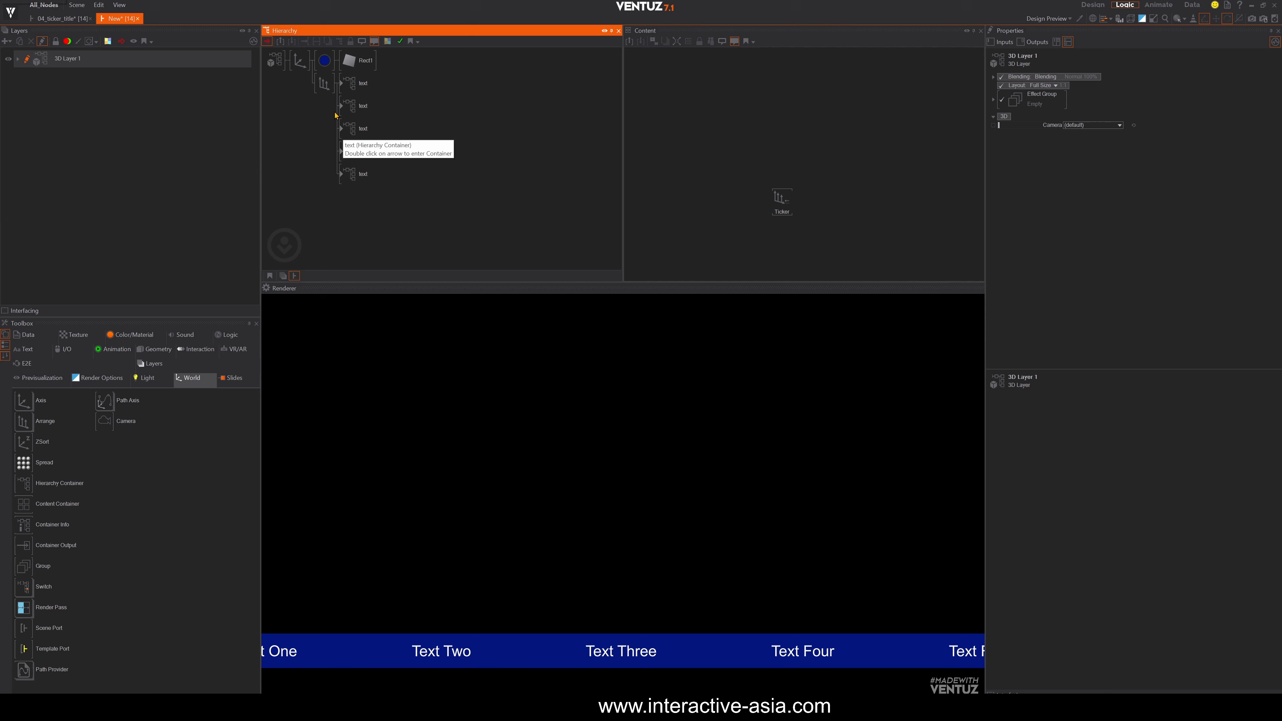
Space the Arrange and Ticker nodes apart in the content graph and bind the Arrange node's Control input to the Ticker.
click(324, 82)
middle_drag(759, 233, 804, 233)
drag(827, 207, 843, 216)
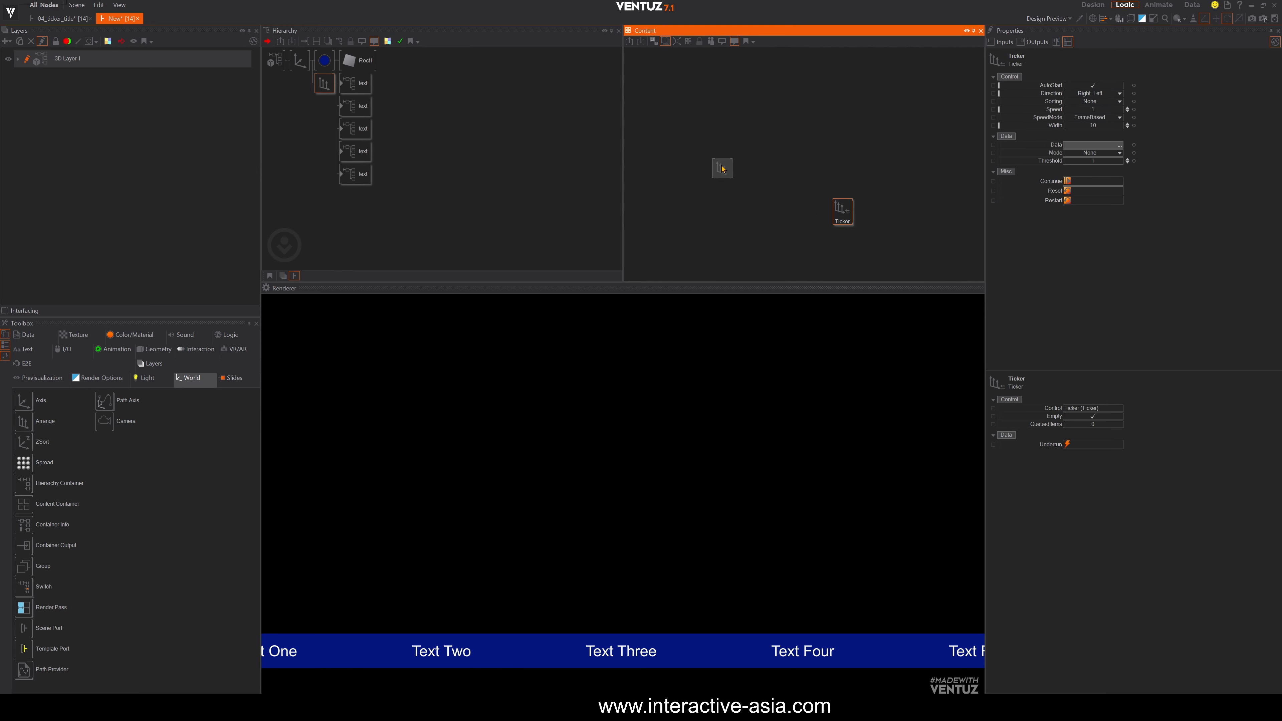
drag(722, 169, 714, 153)
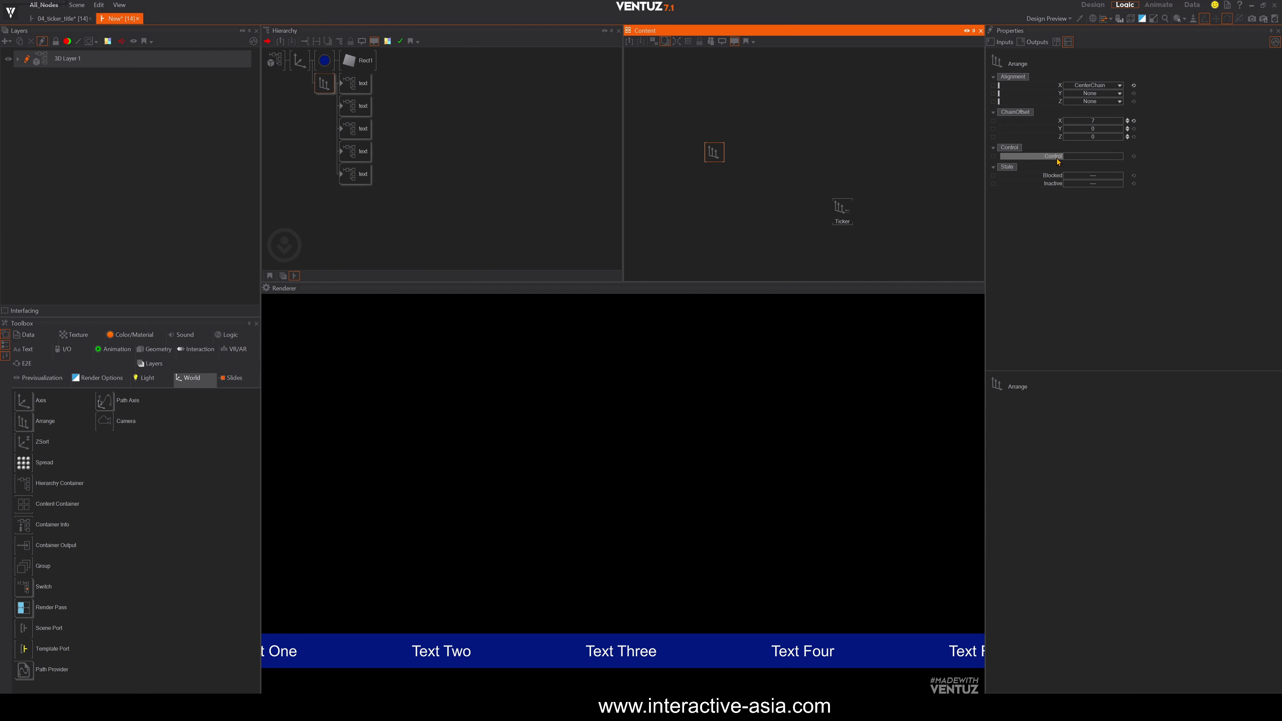
drag(1058, 161, 843, 212)
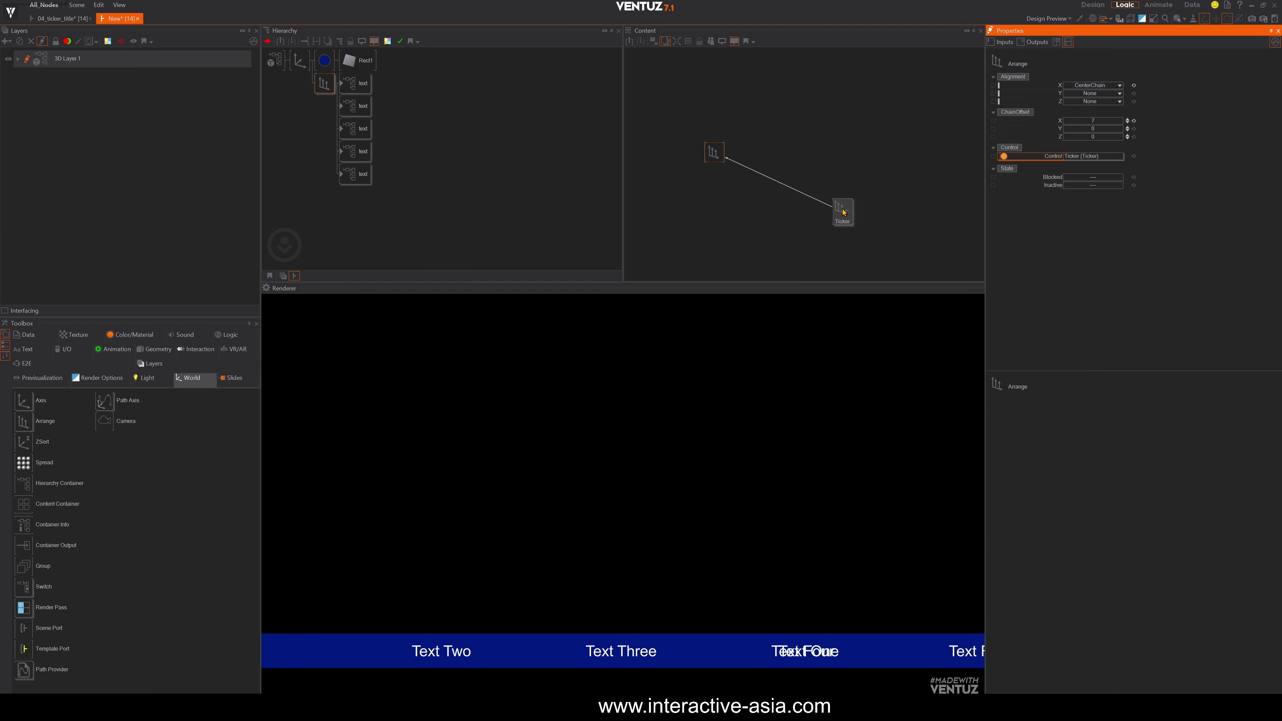
Try the Ticker node's Forward and Backward sorting options and check its speed modes.
click(843, 212)
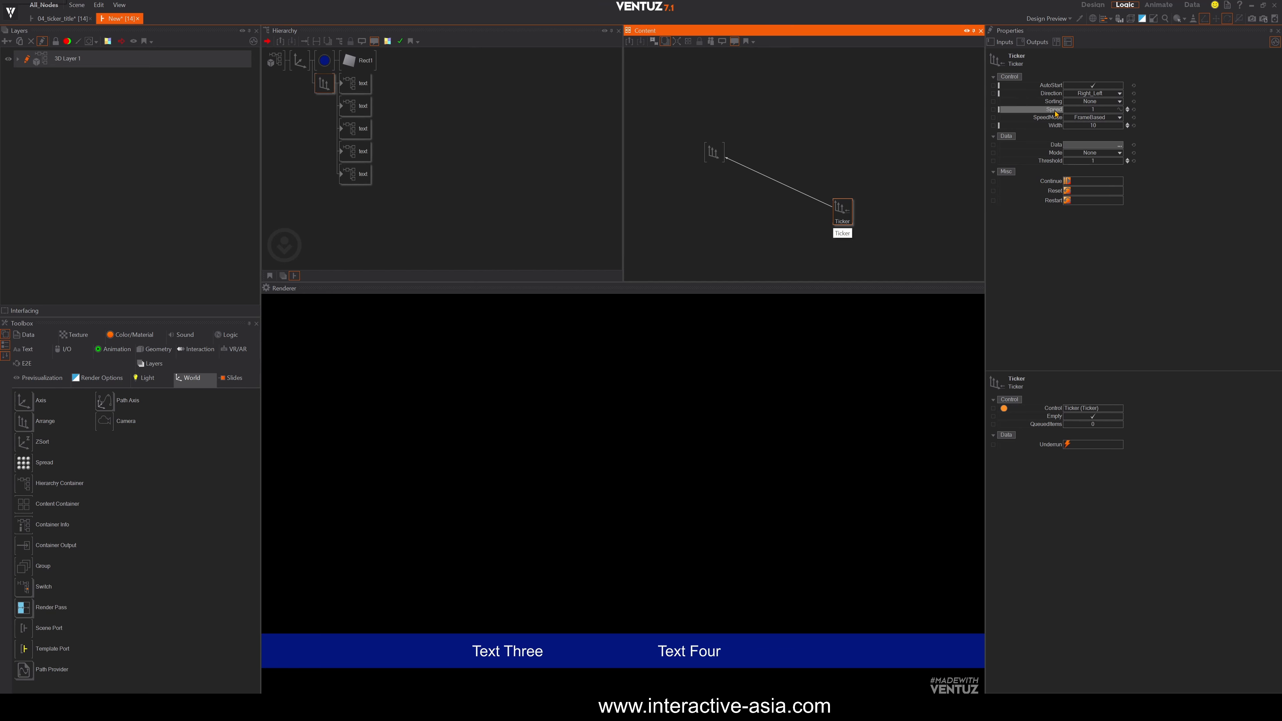
click(1118, 101)
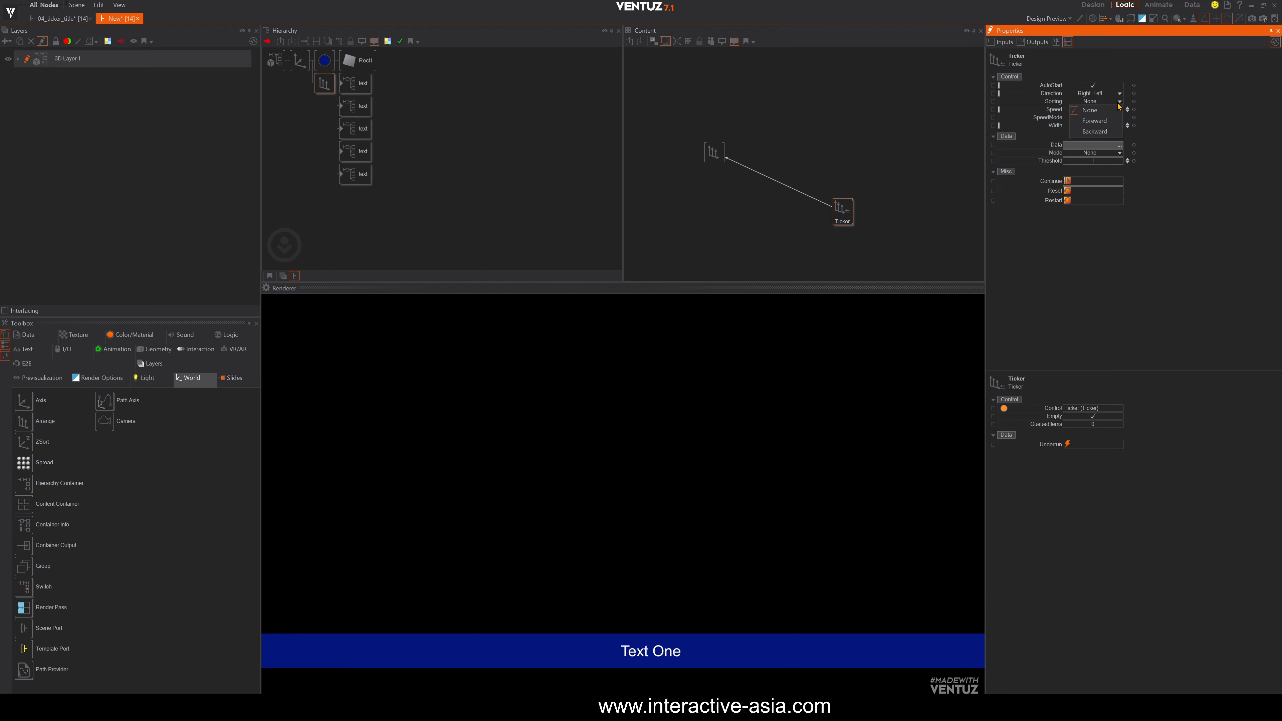
click(1094, 121)
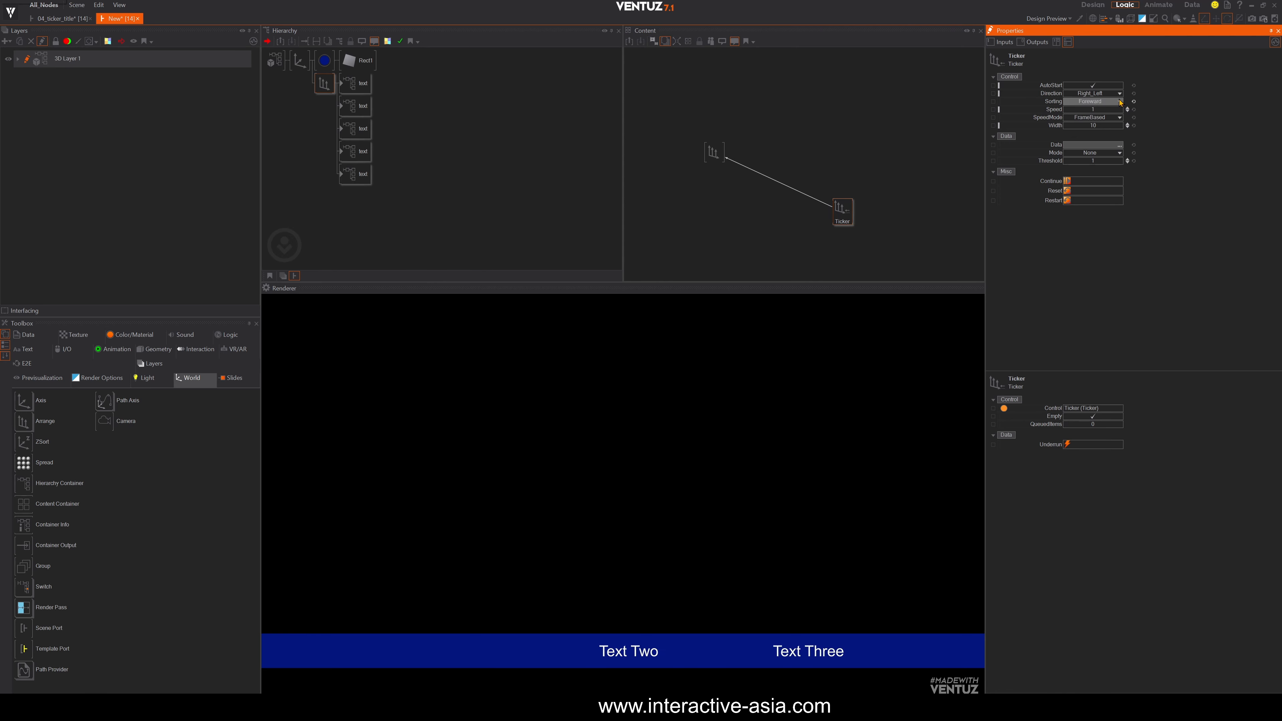
click(1096, 131)
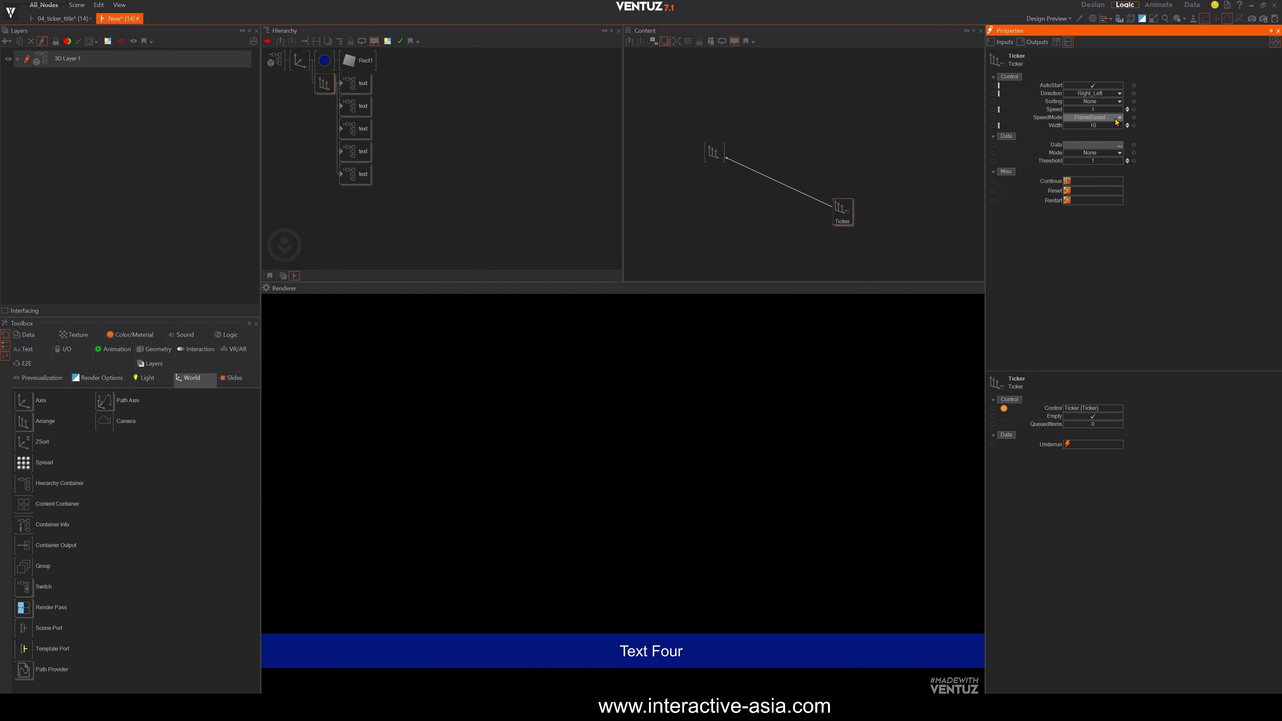
click(1093, 117)
click(1174, 142)
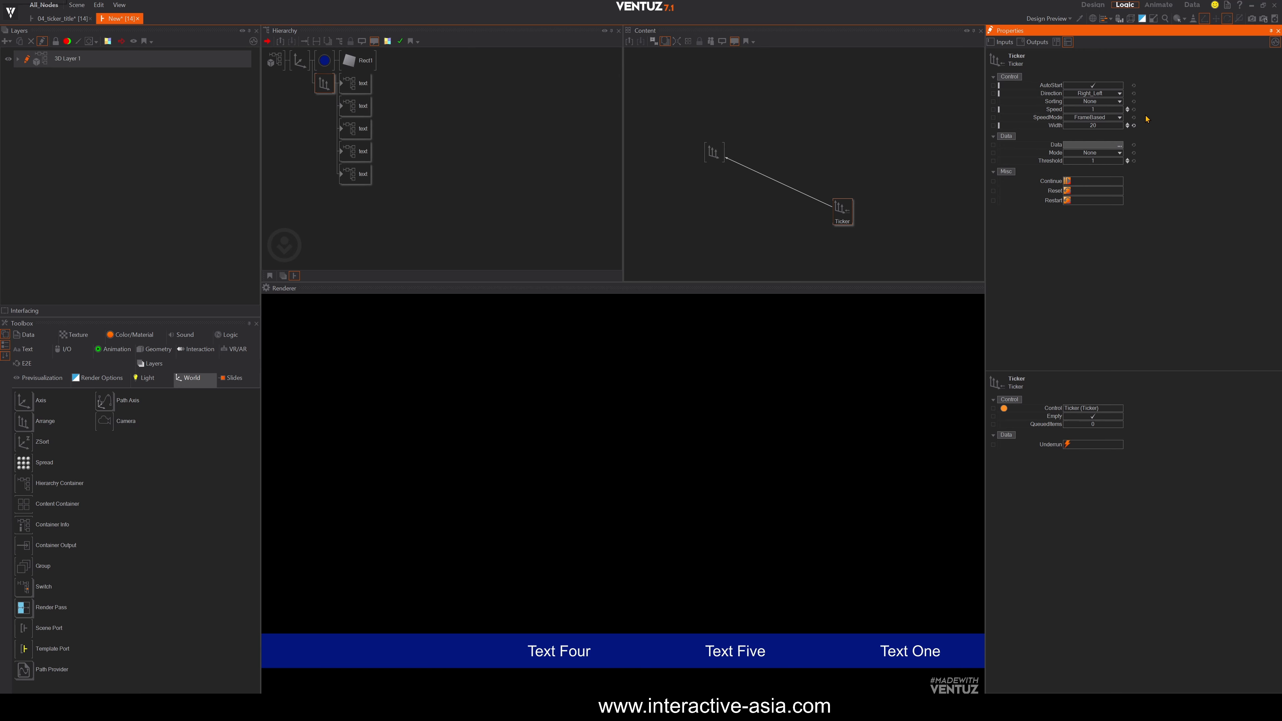
Set the Ticker node's width to 50.
click(1100, 127)
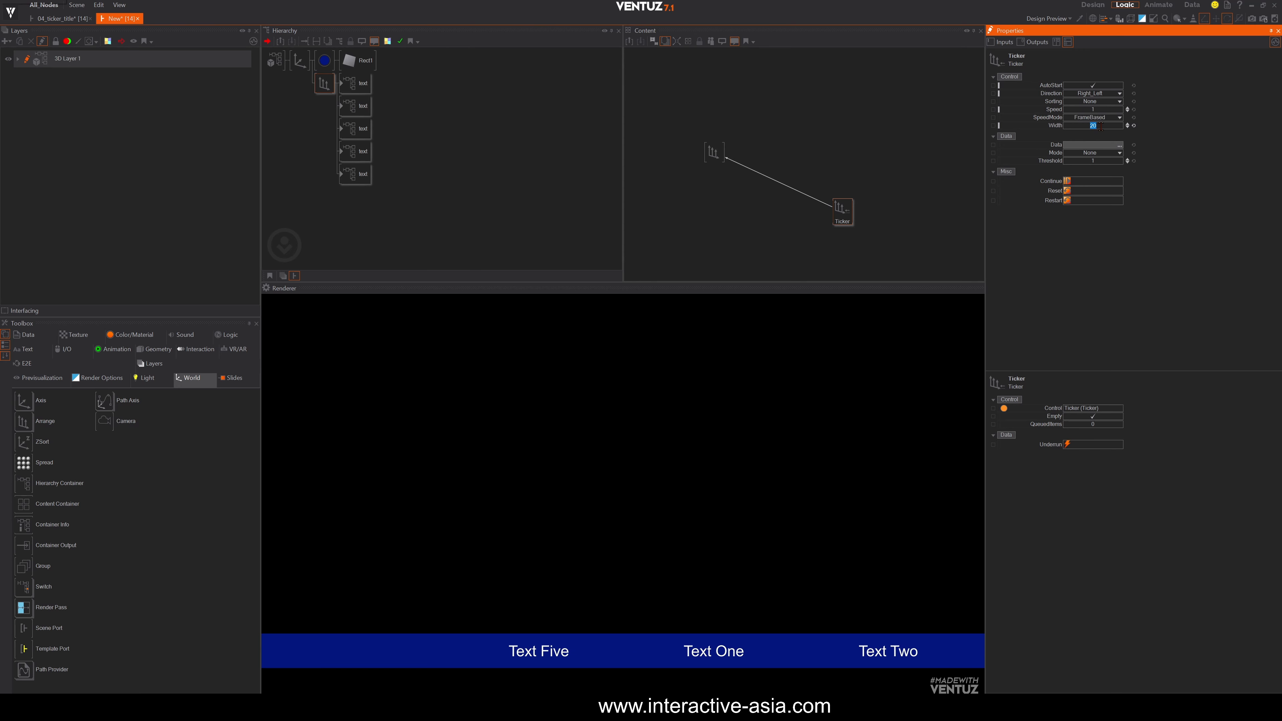
text(50)
key(Return)
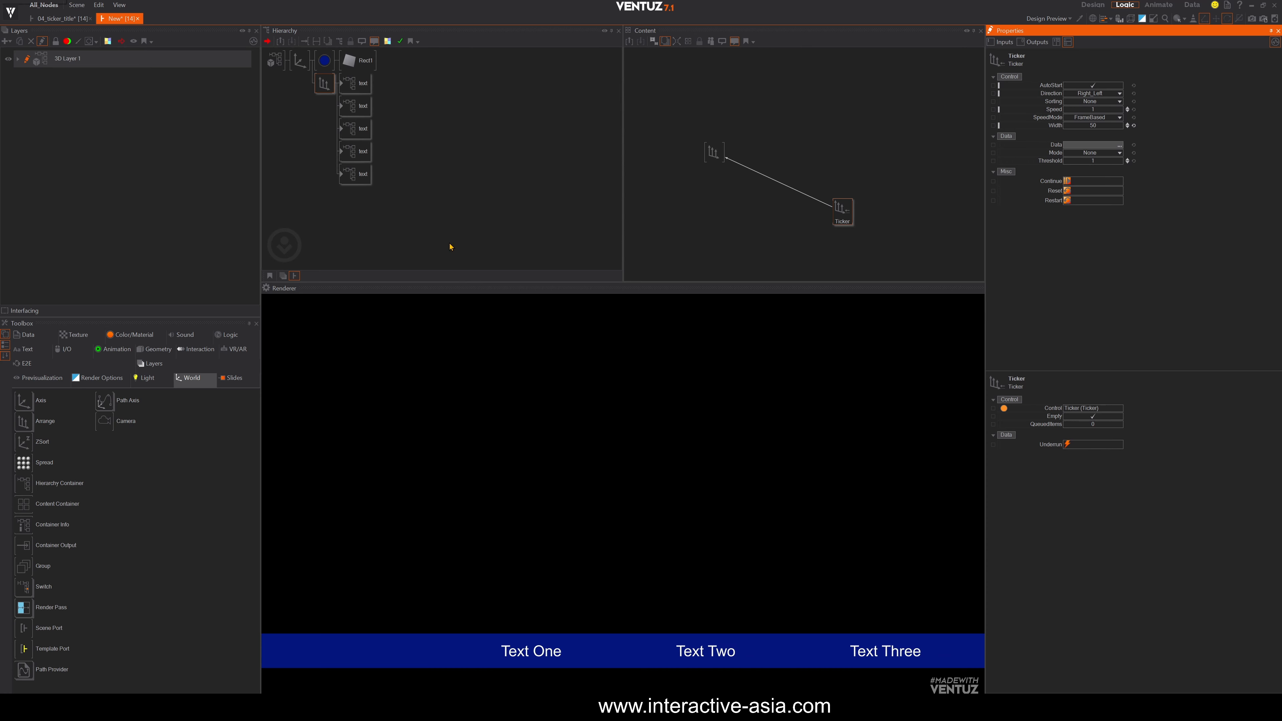
Insert an Axis node directly before the Arrange node and set its X position to about -16.21.
click(432, 215)
text(a)
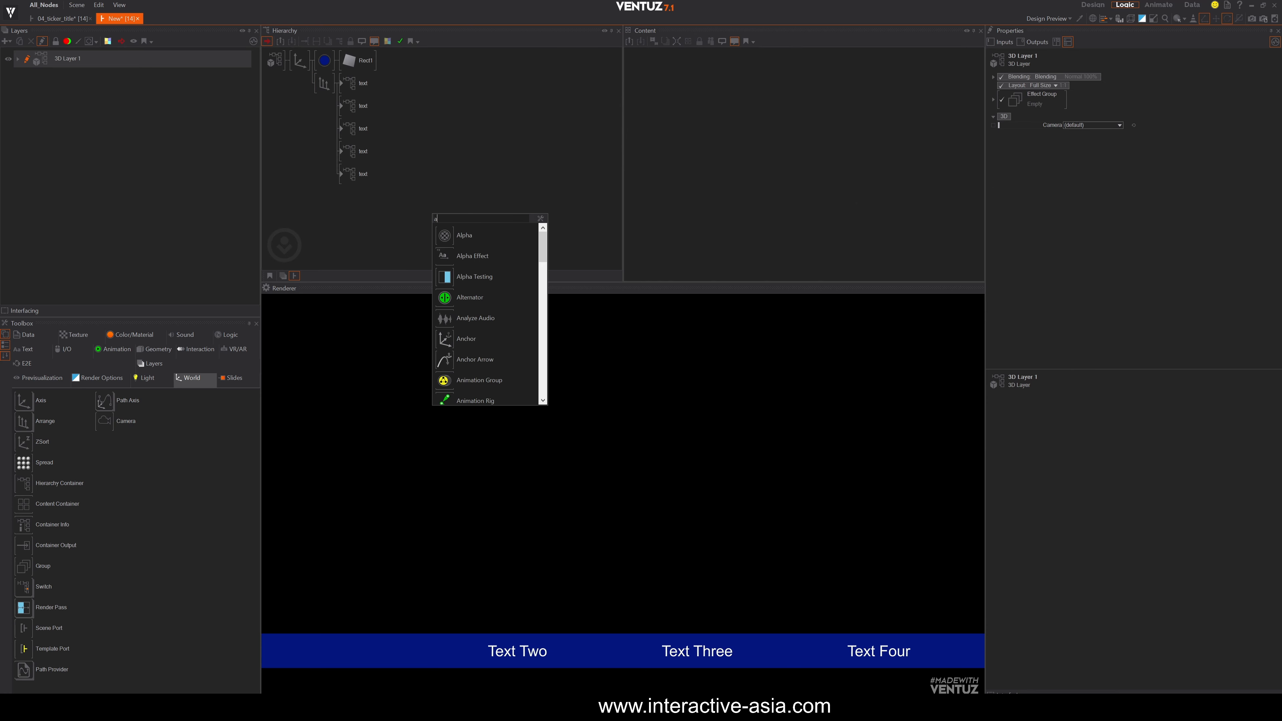
text(x)
drag(444, 237, 343, 125)
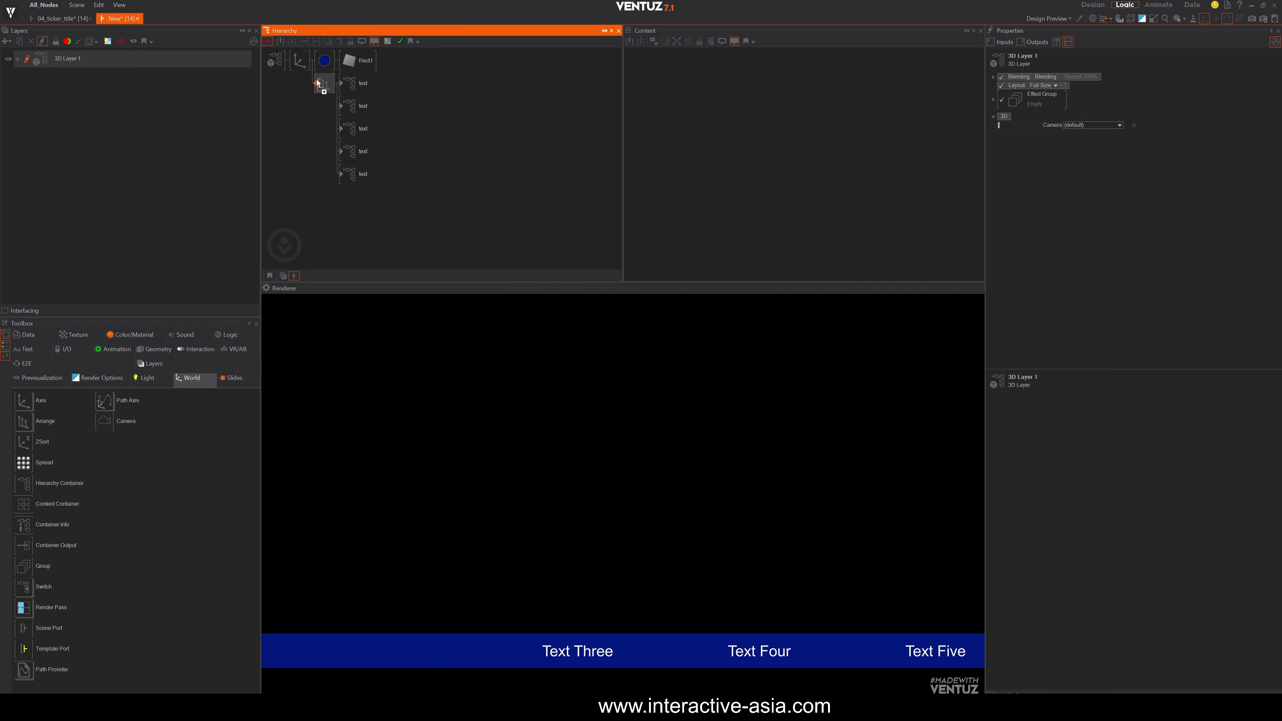
drag(316, 79, 317, 81)
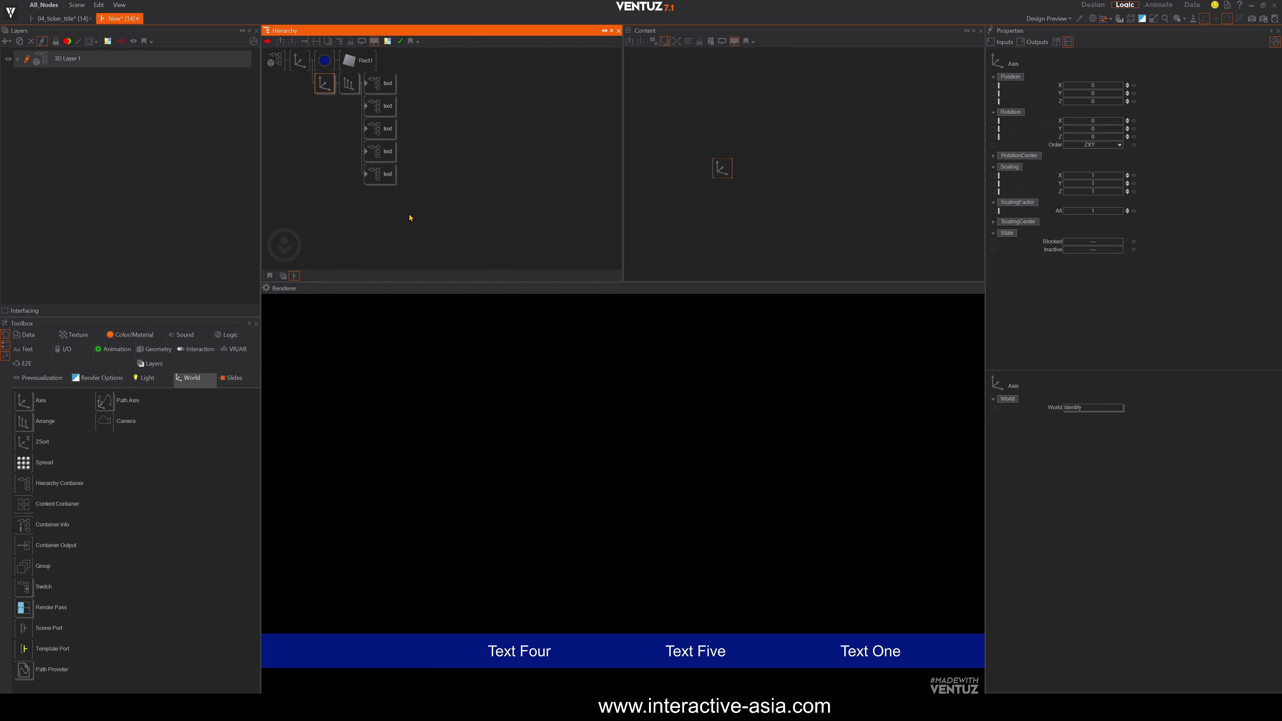
drag(1080, 85, 1063, 87)
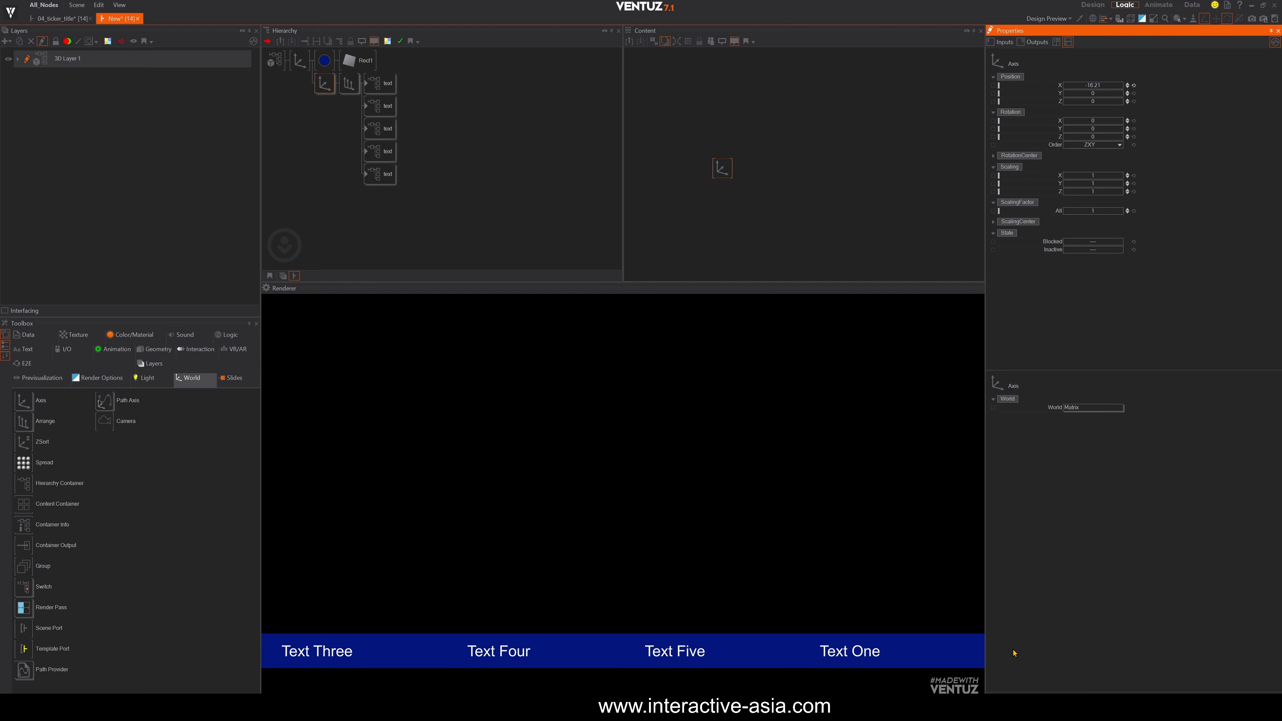
Set the third container's text to "TOP News- Stock Alarm".
click(380, 84)
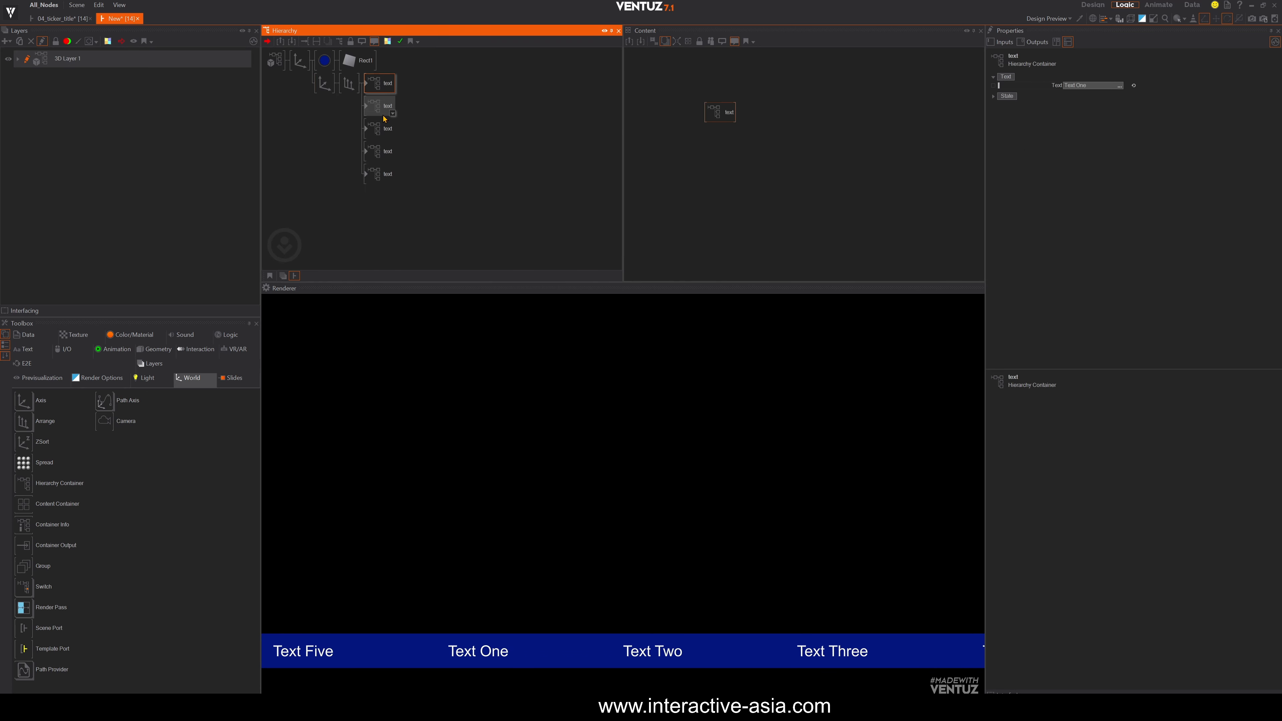
click(380, 128)
click(1104, 87)
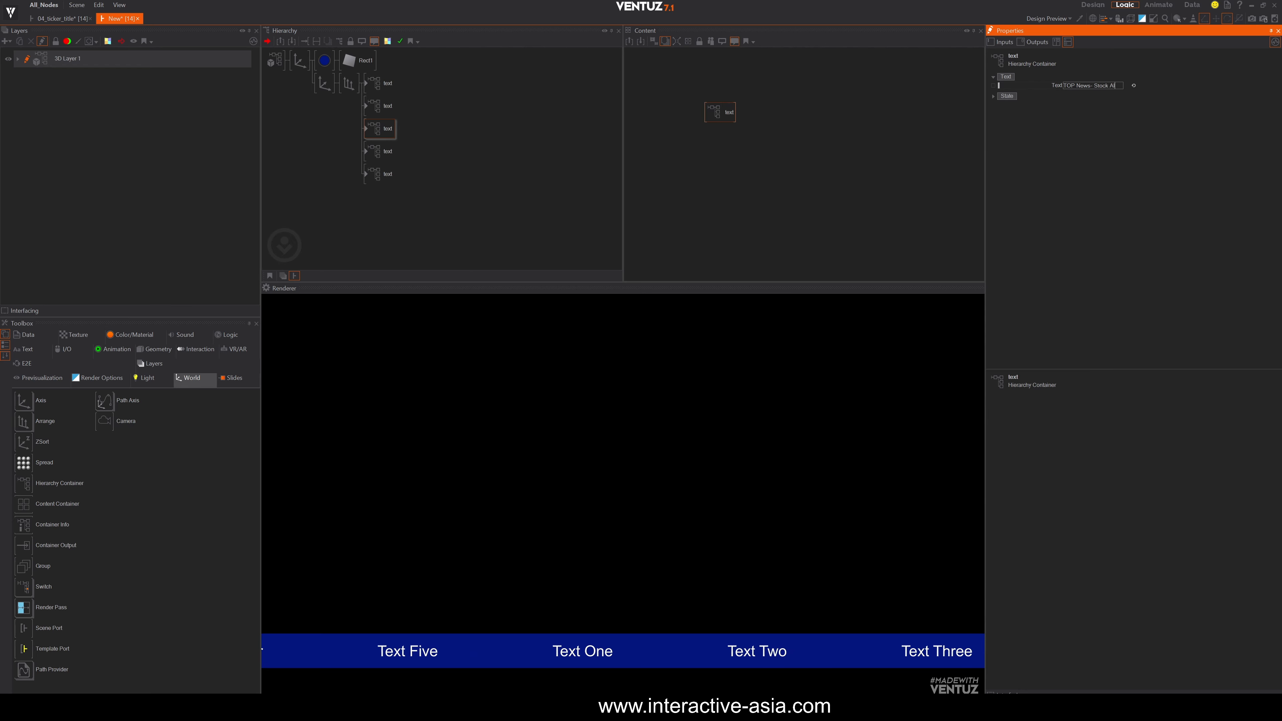
key(Return)
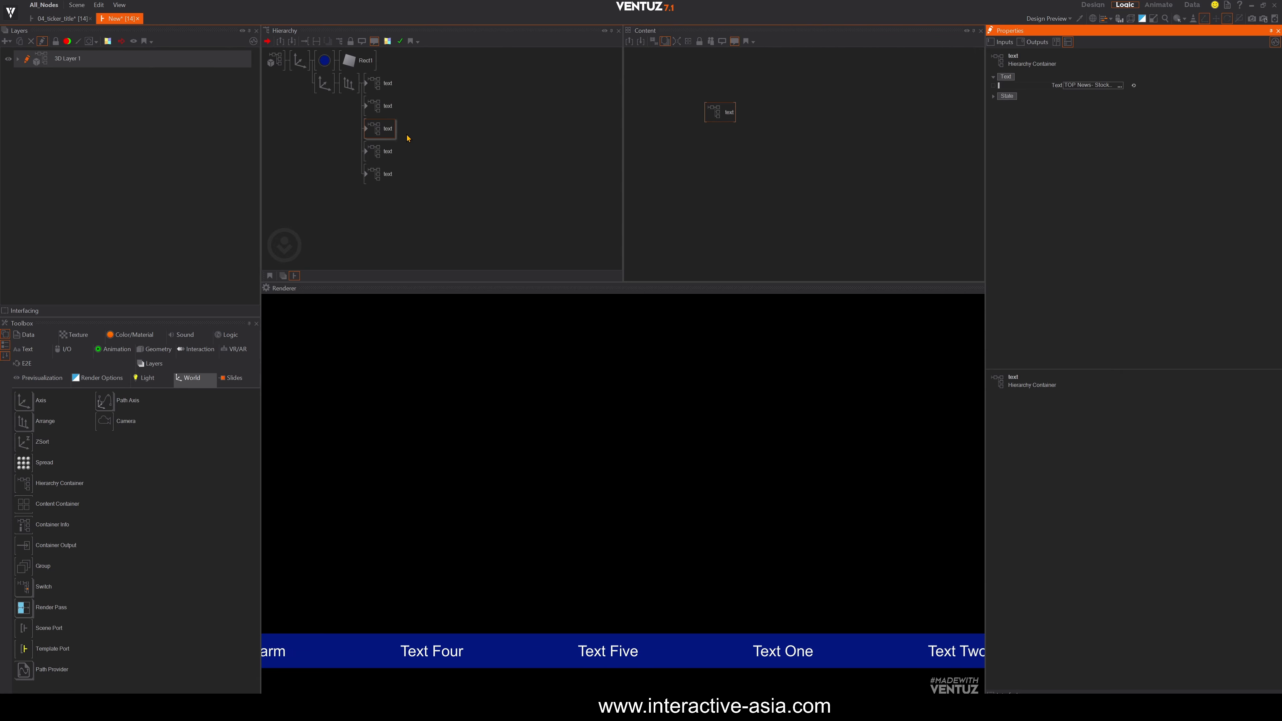
Select the Ticker node bound to the Arrange node to show its properties.
click(348, 83)
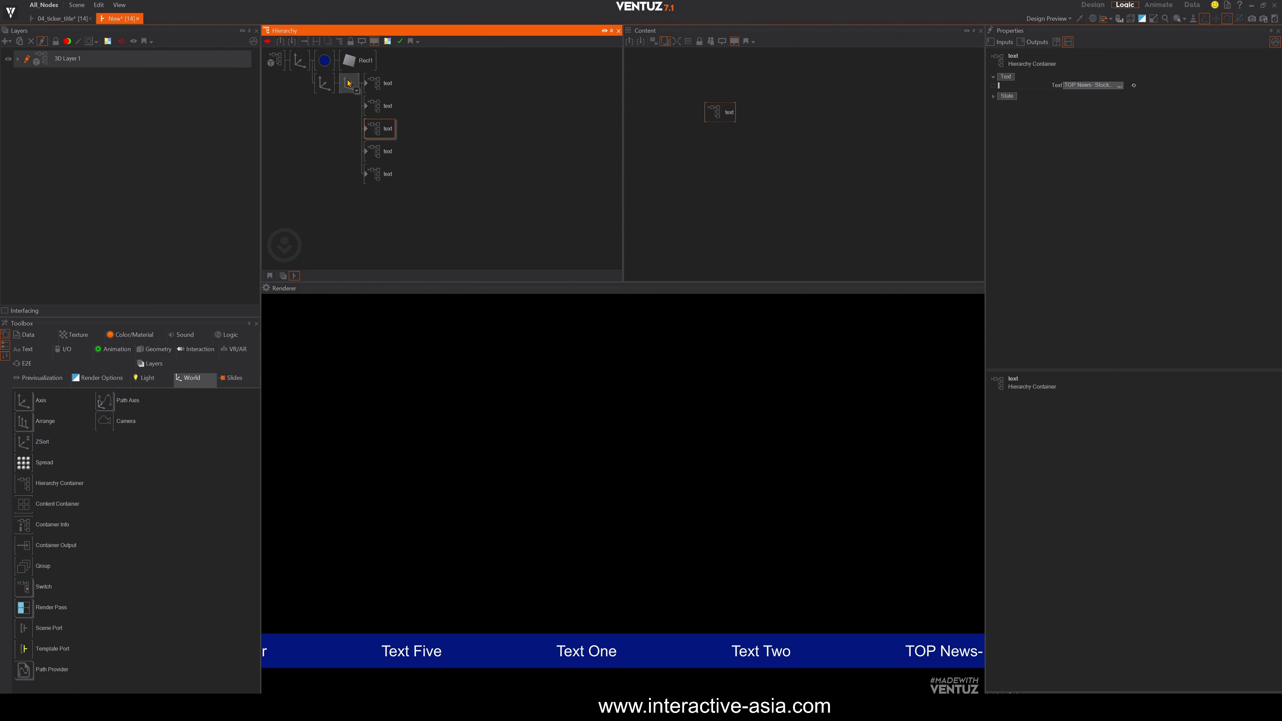
click(841, 210)
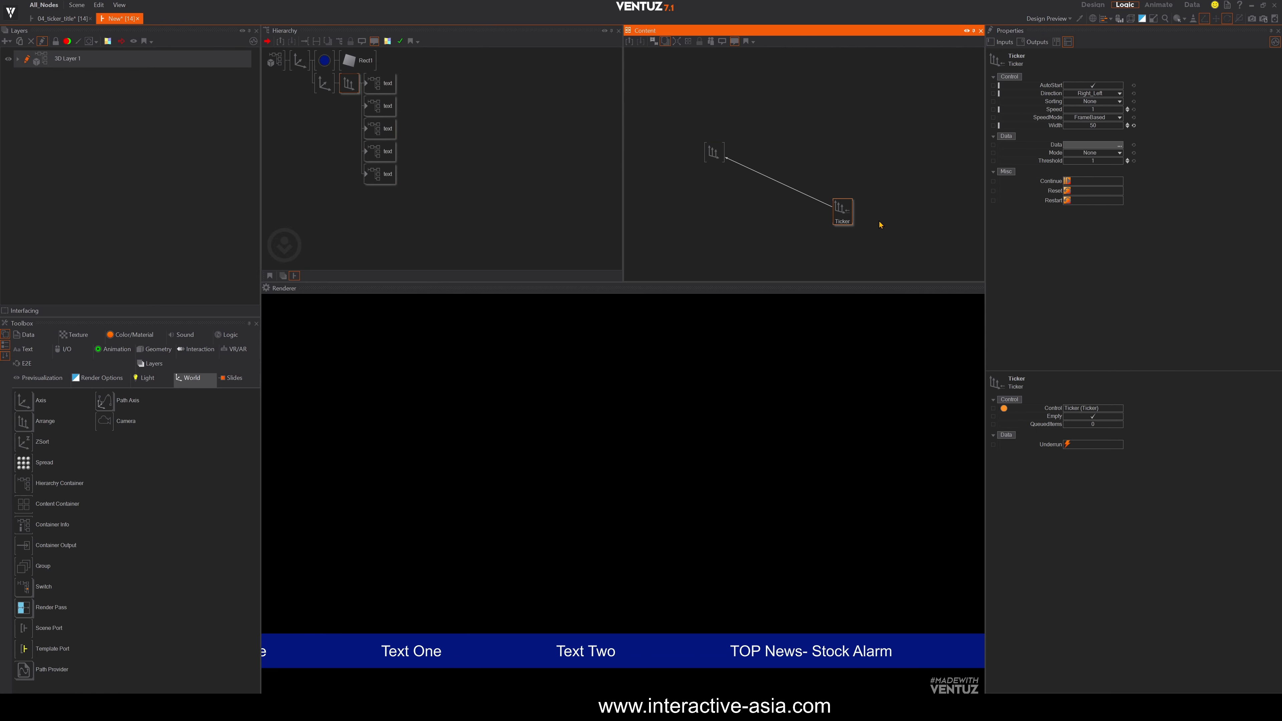